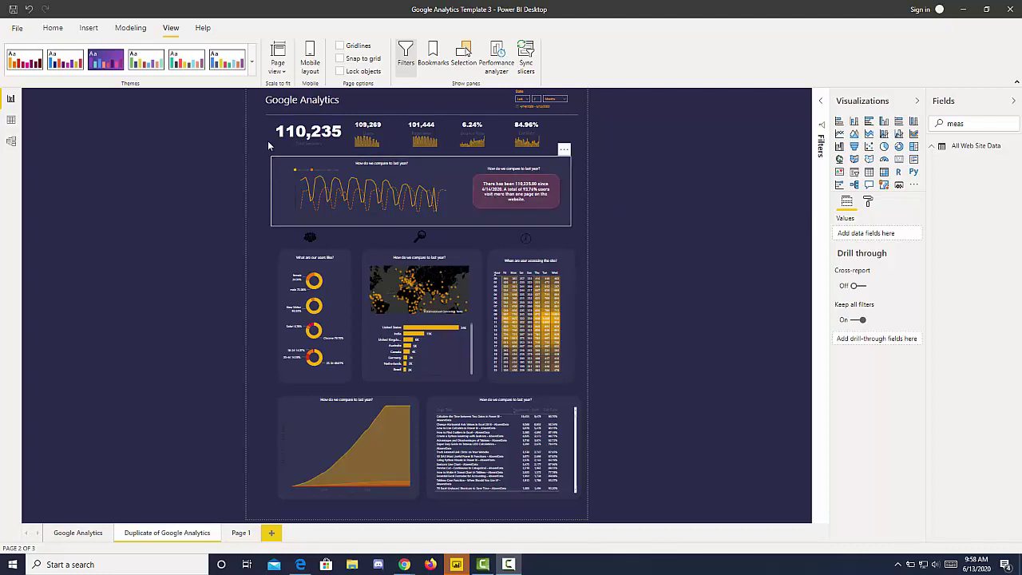
Step: Set the duplicated Google Analytics page's view to Fit to width
click(279, 67)
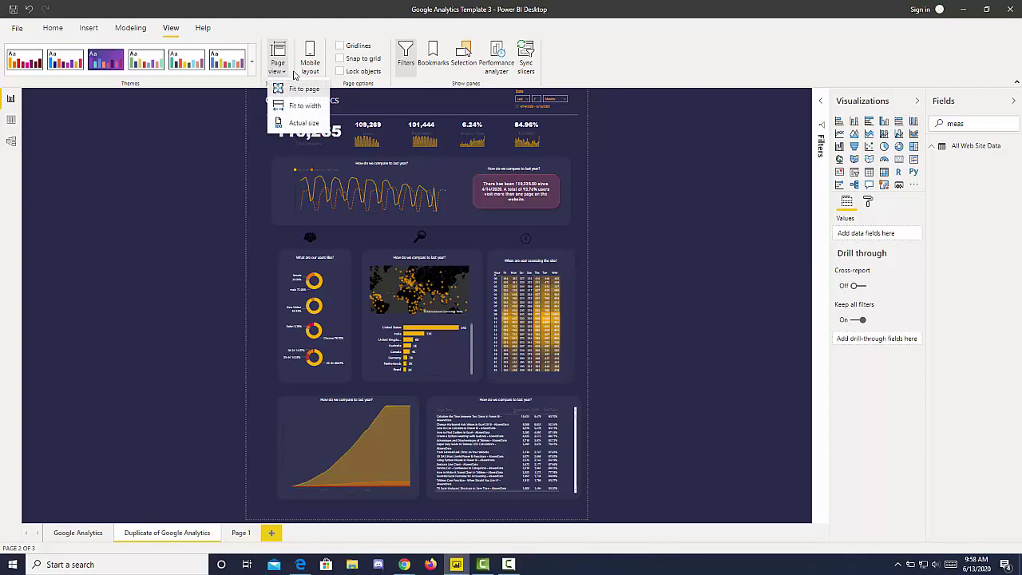
click(297, 106)
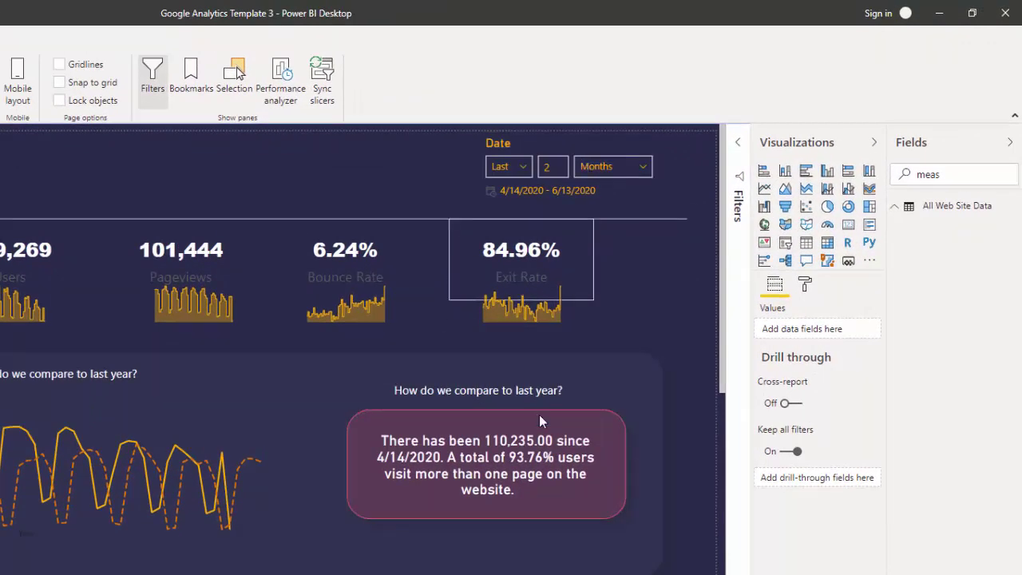
Step: Change the Date slicer from 2 to the last 1 month (5/14/2020–6/13/2020)
click(547, 167)
double_click(548, 167)
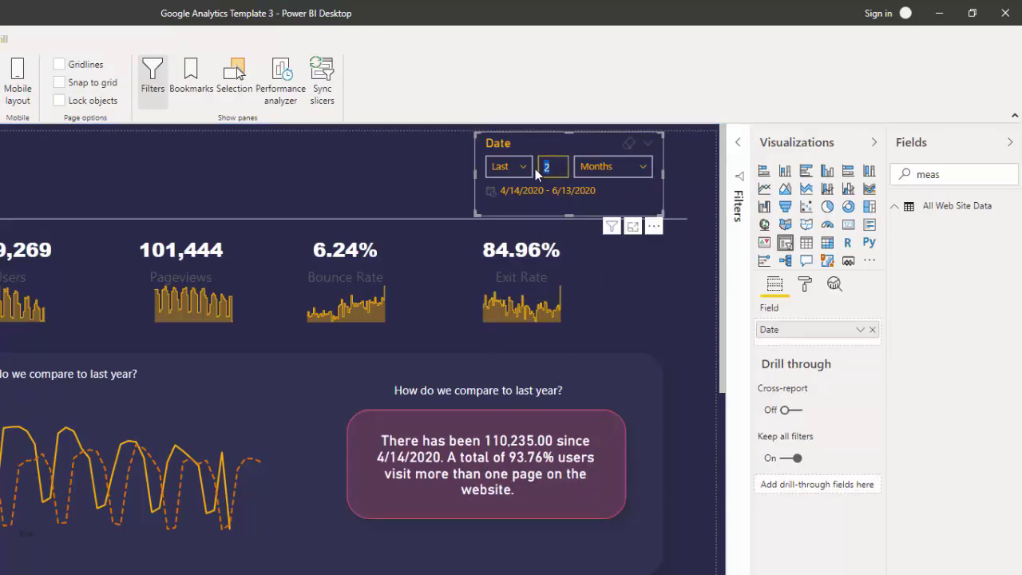
text(1)
click(643, 334)
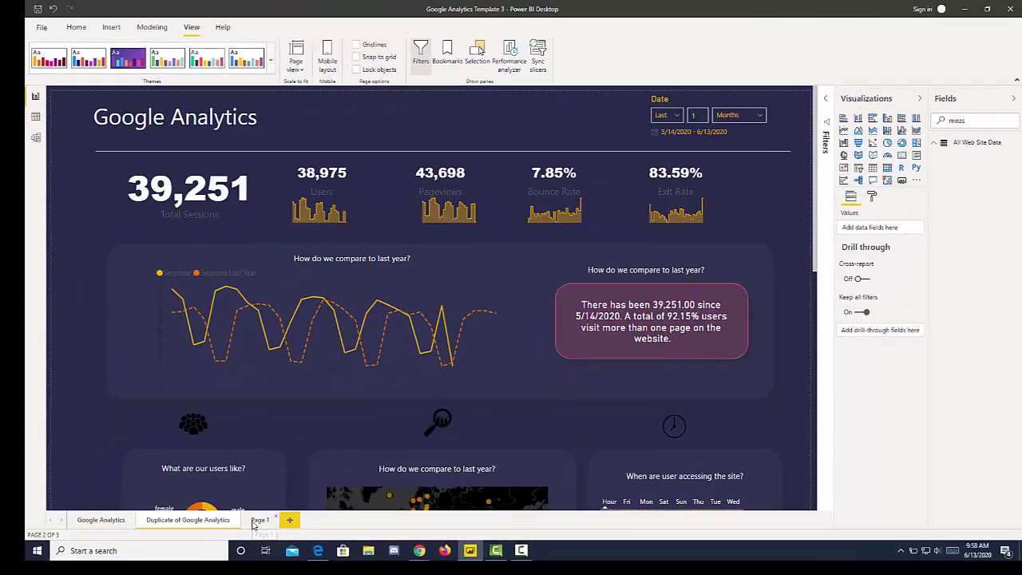
Step: On Page 1, add a new measure: Measure = "The total sessions are "
click(259, 520)
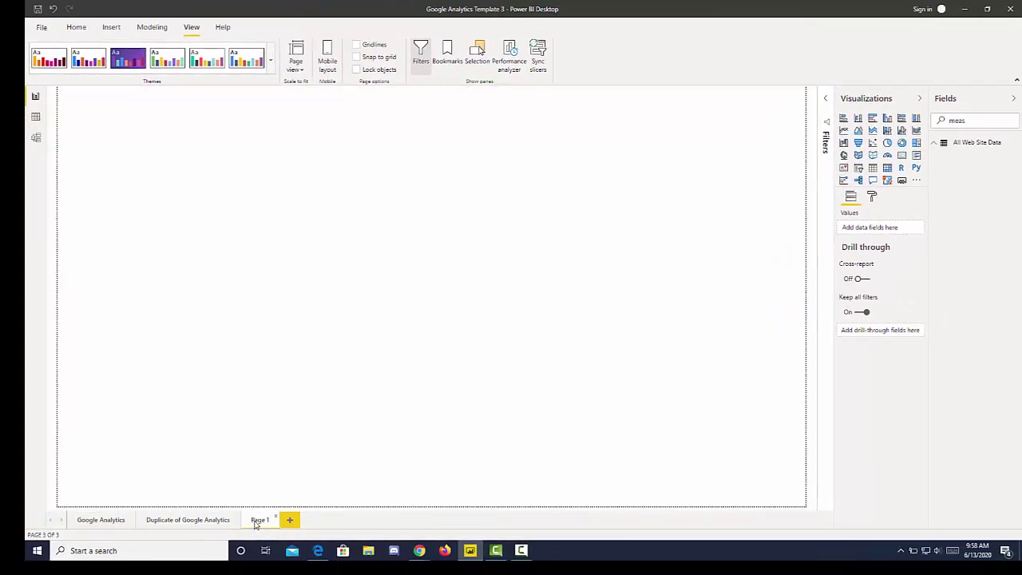
click(77, 28)
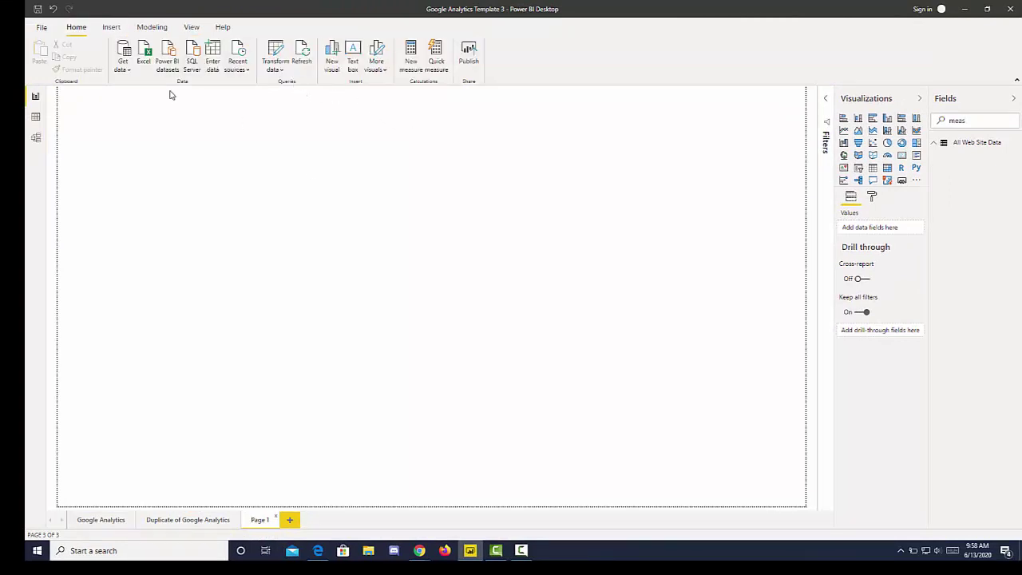
click(152, 27)
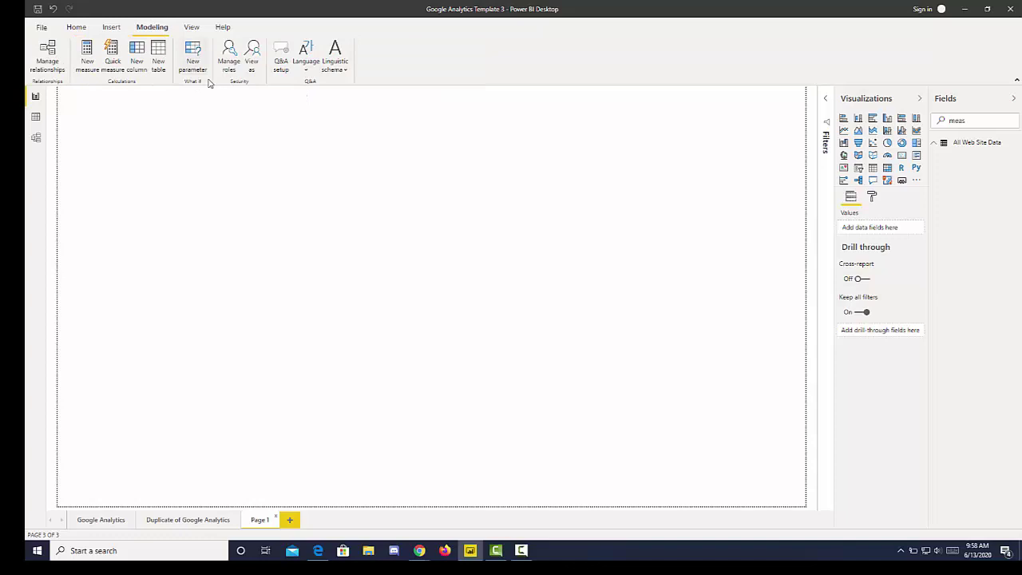
click(93, 64)
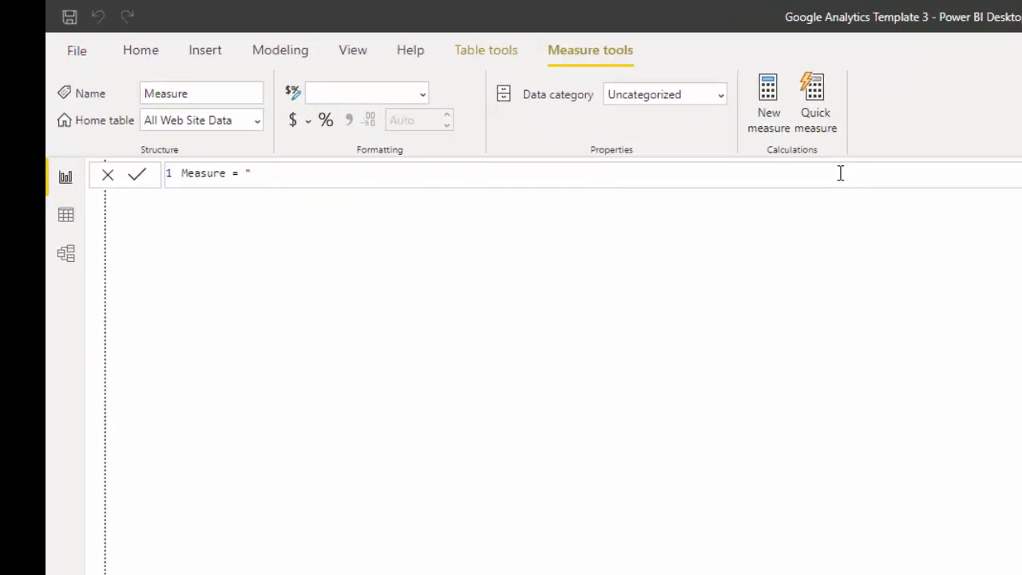
text("The total sessions are)
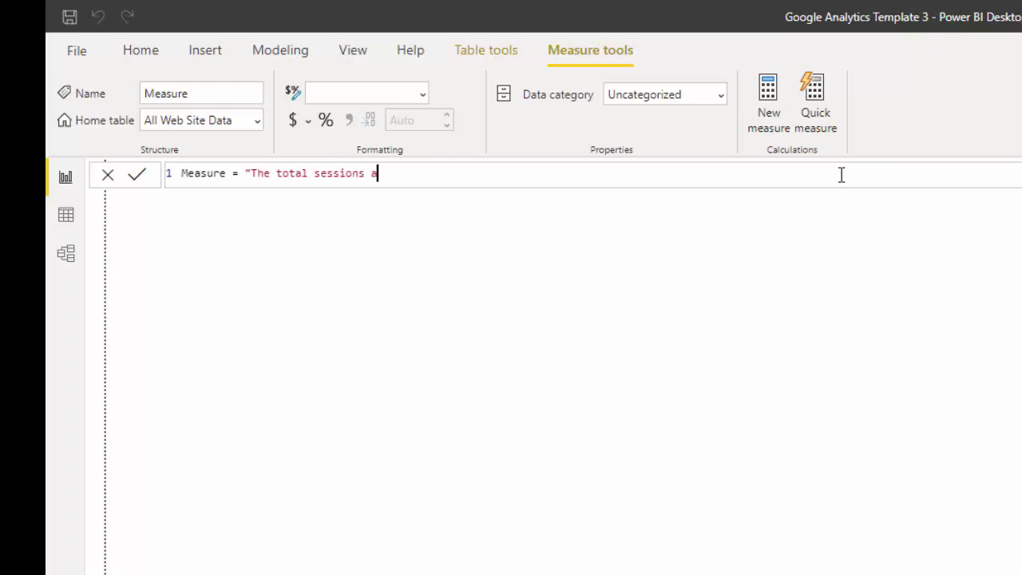
text( ")
click(135, 174)
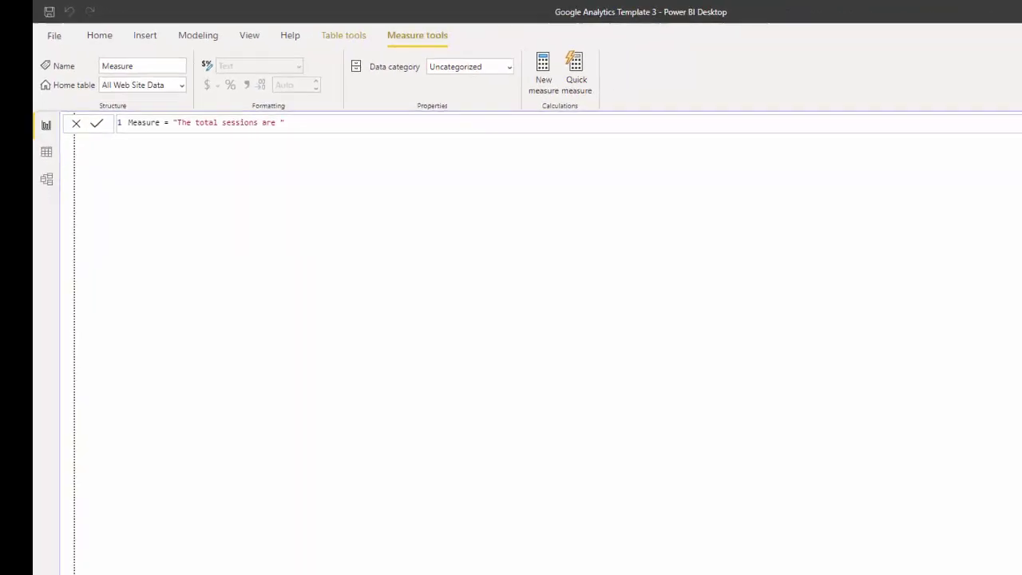
Step: Place Measure on the canvas as a wide, short Card visual near the upper left
drag(963, 156, 491, 199)
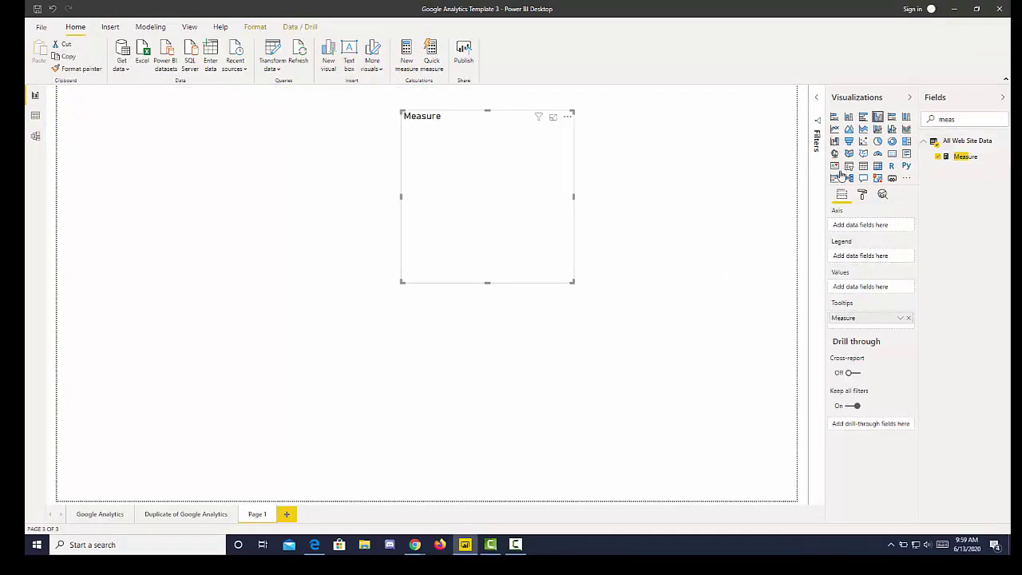
click(891, 153)
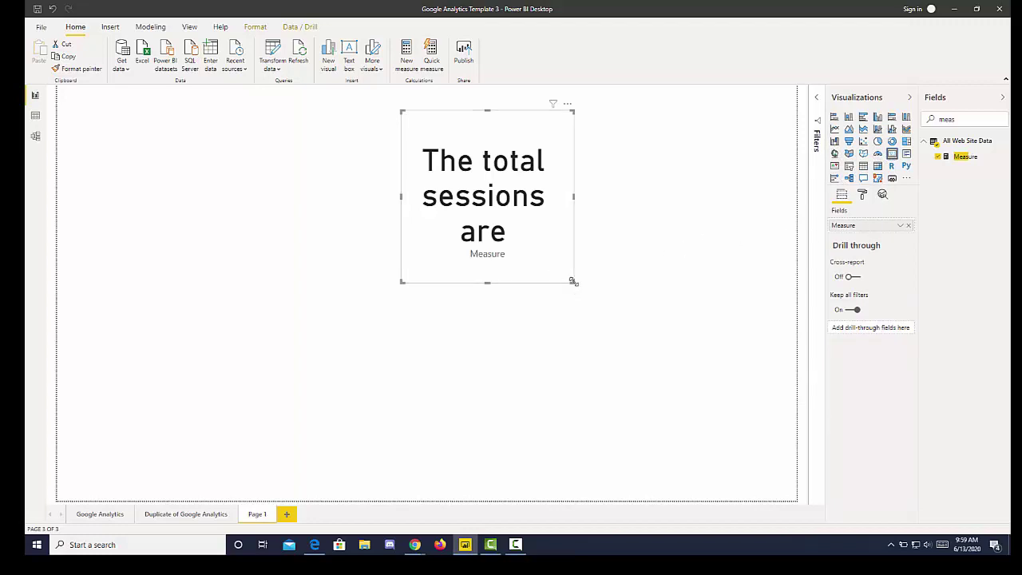
drag(573, 281, 751, 197)
drag(644, 187, 447, 205)
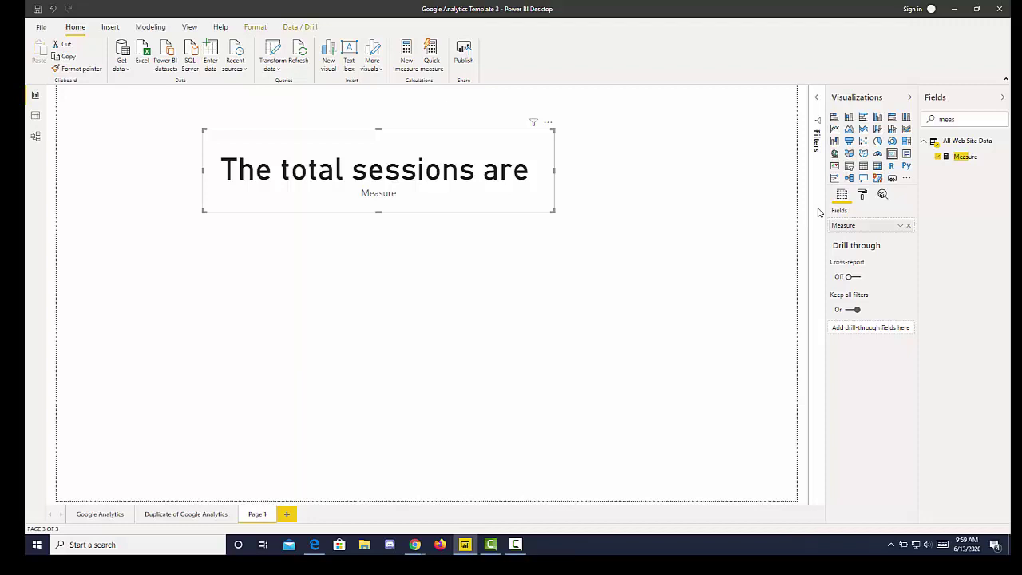
Step: Turn the card's Category label Off and shift the card slightly left and down
click(863, 198)
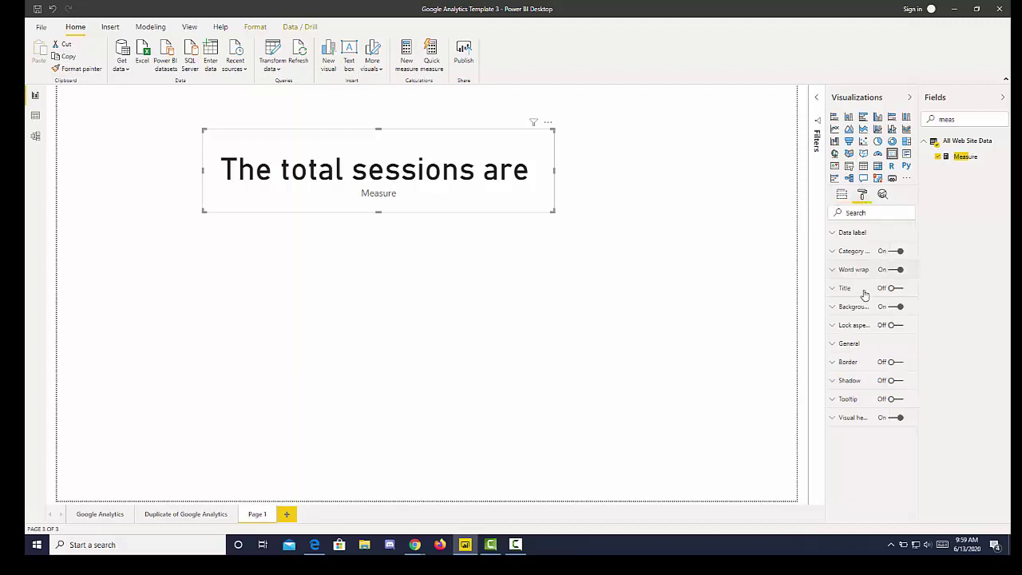
click(895, 251)
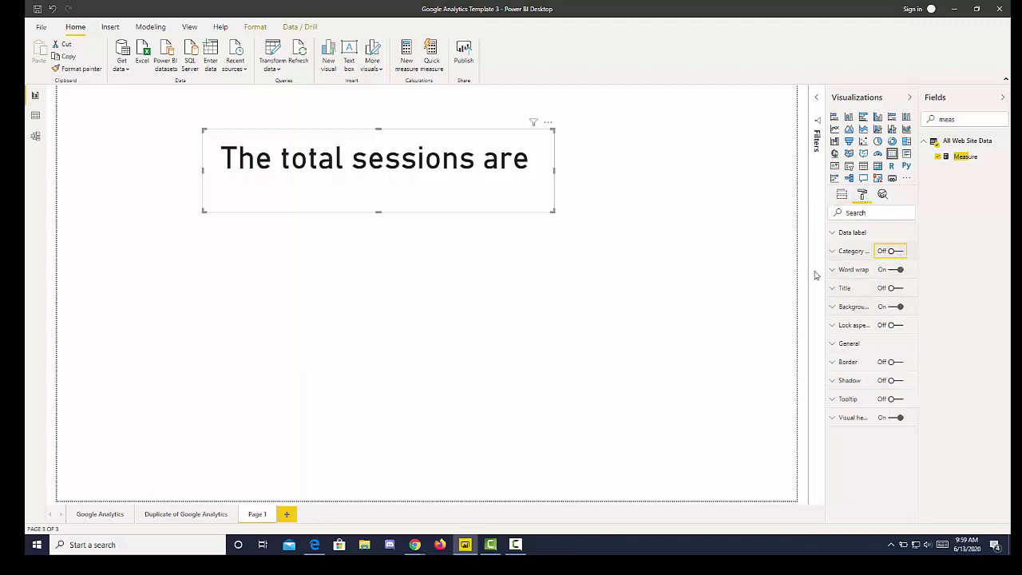
drag(461, 203, 409, 223)
click(409, 224)
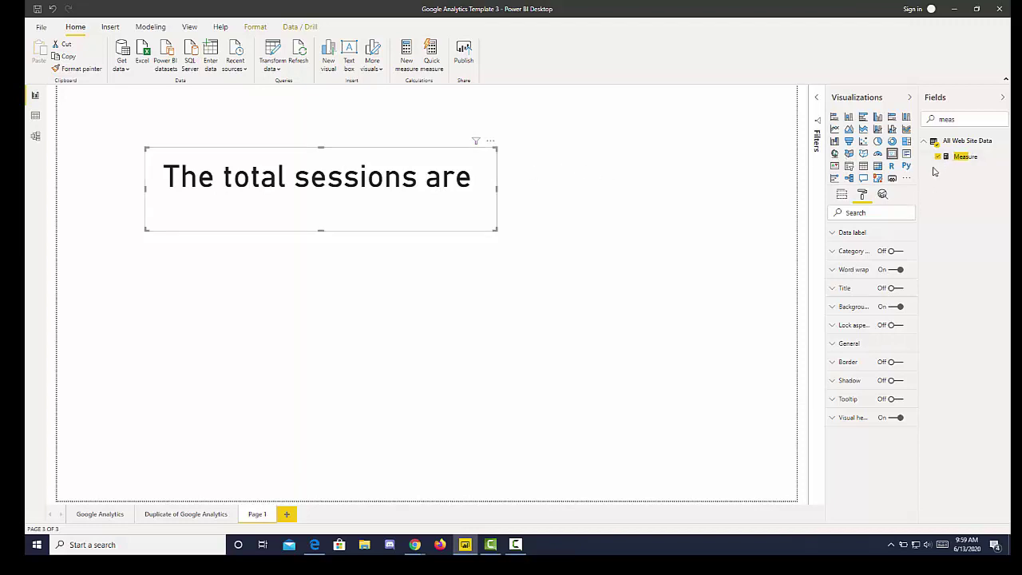
key(BackSpace)
key(BackSpace)
key(BackSpace)
key(BackSpace)
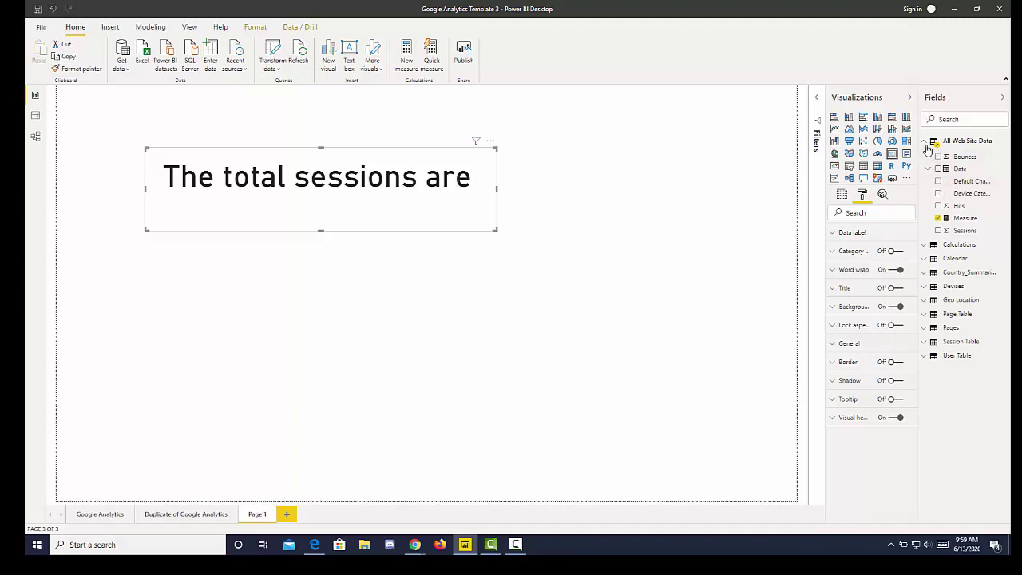
click(925, 142)
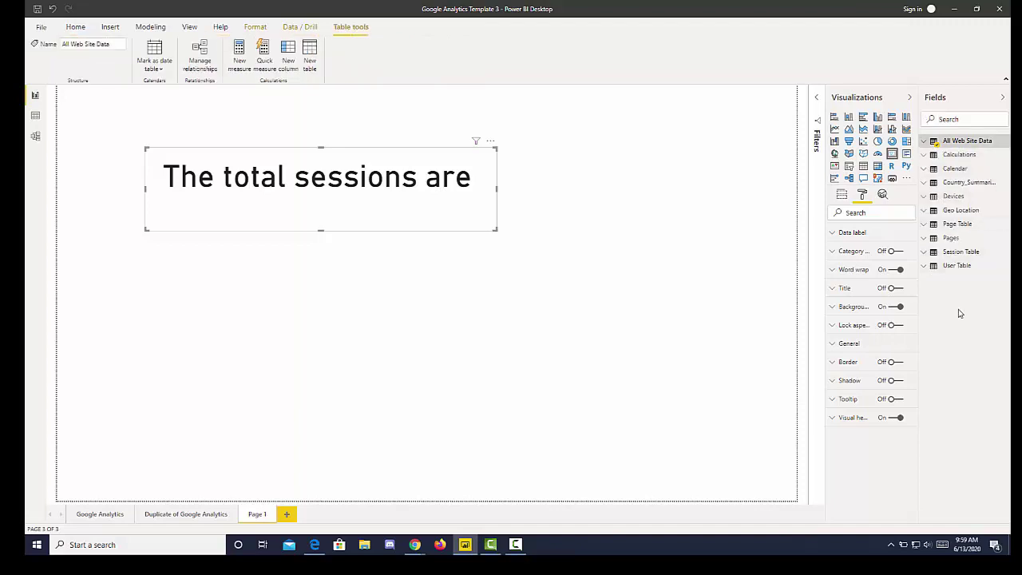
click(925, 254)
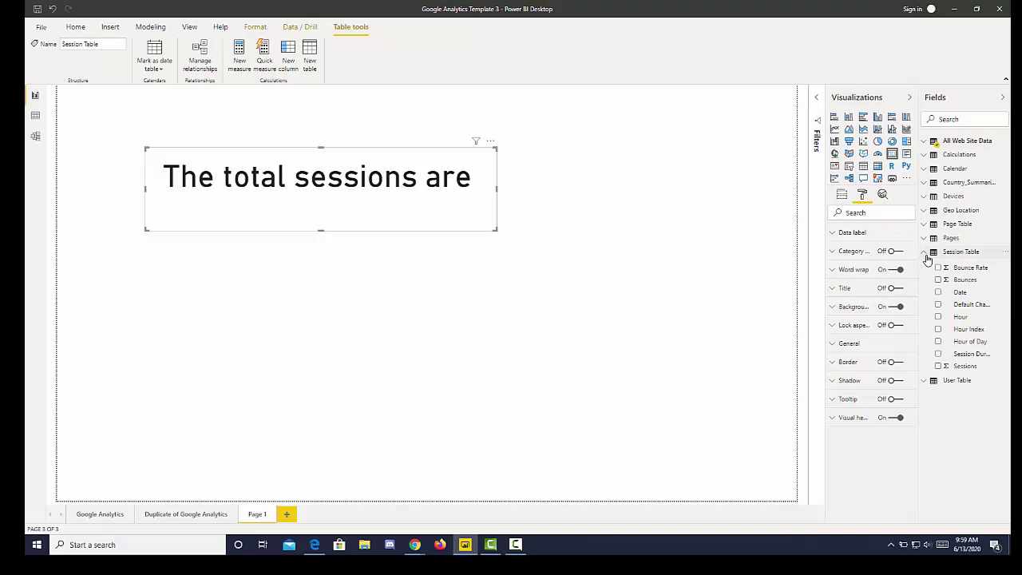
click(925, 254)
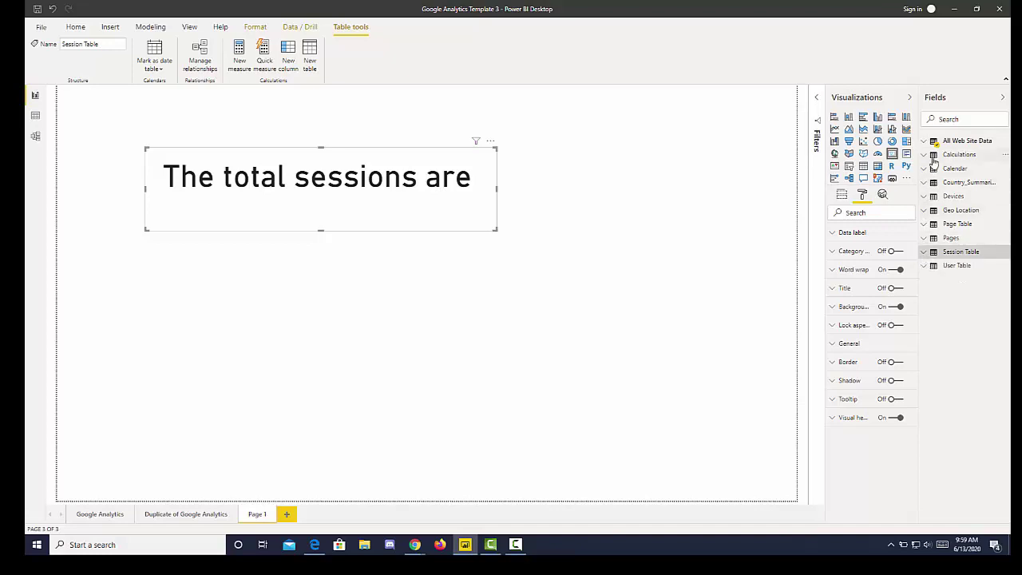
click(926, 156)
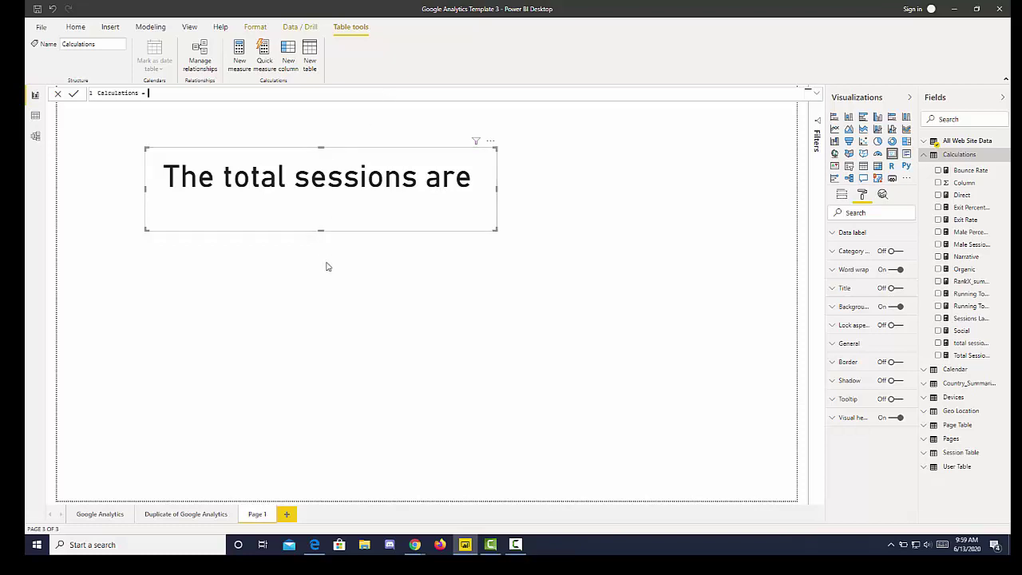
click(936, 117)
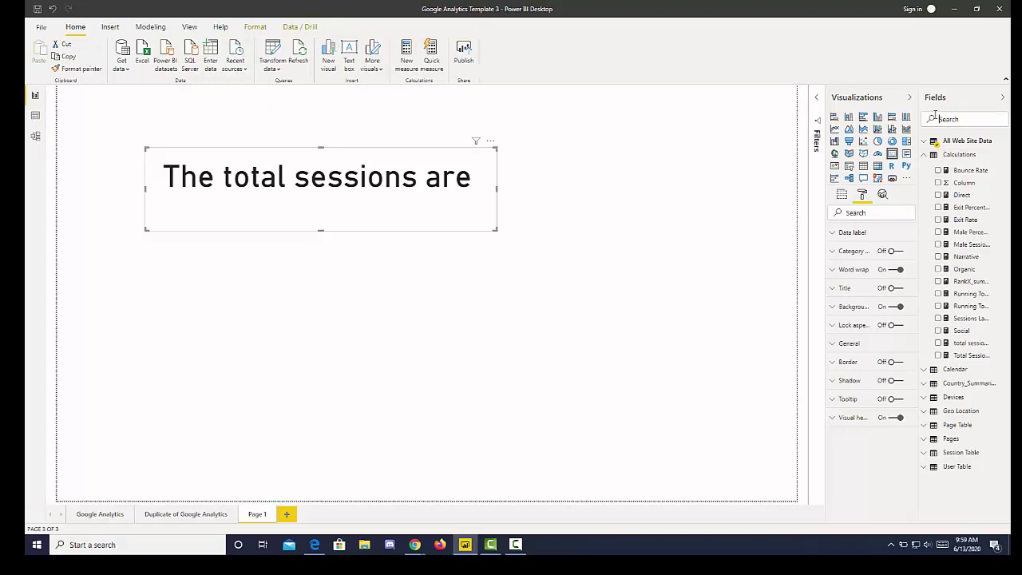
Step: Append [Total Sessions] to the Measure formula so the card shows 967593, then widen the card
text(measure)
click(962, 156)
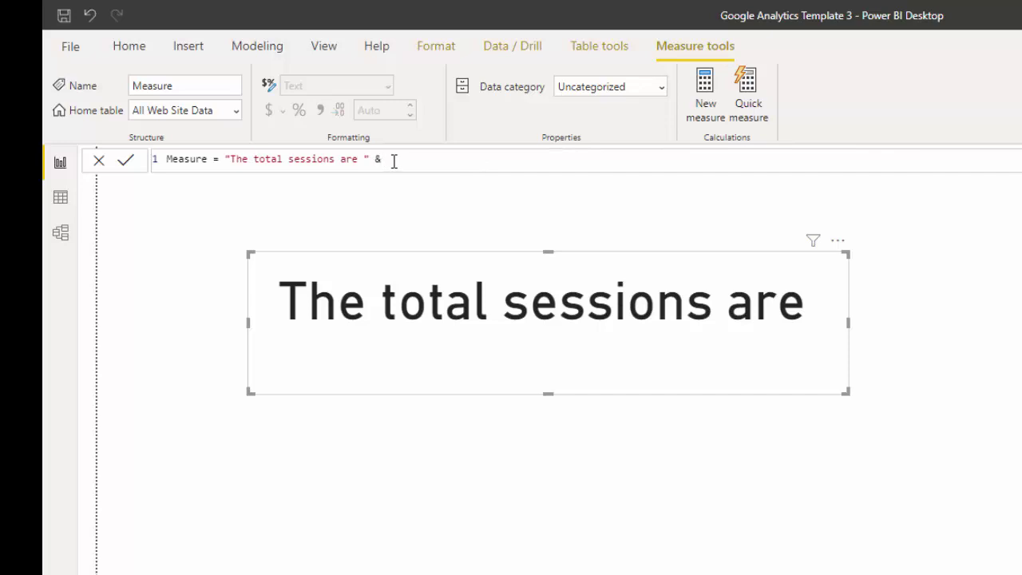
text(total)
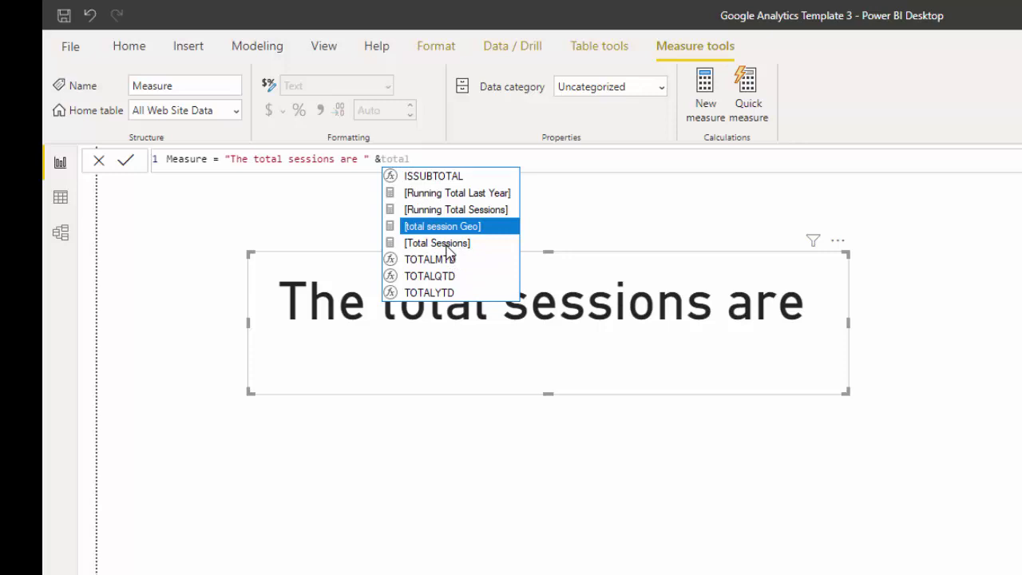
key(Down)
key(Tab)
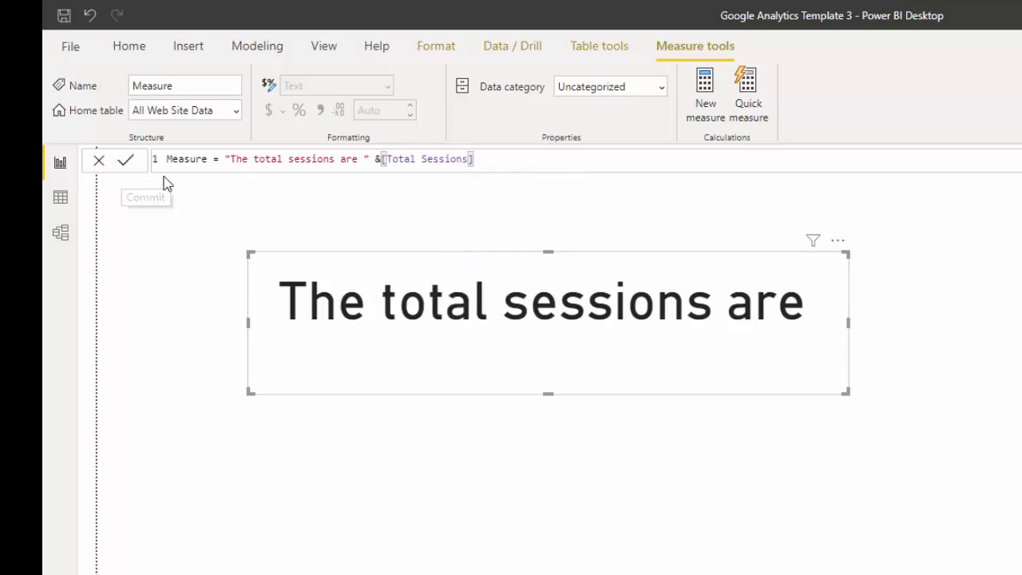
click(841, 390)
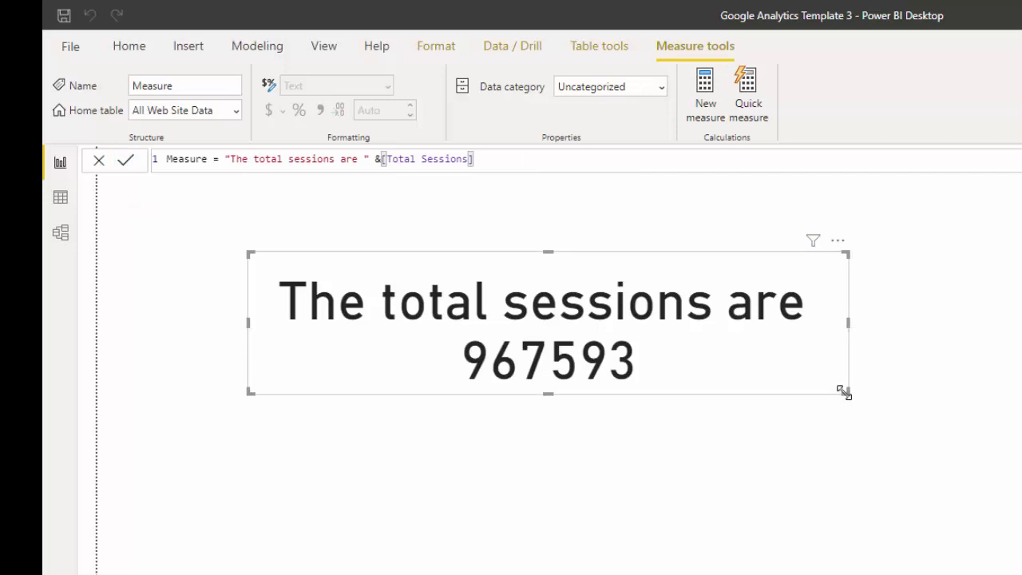
drag(844, 391, 1021, 381)
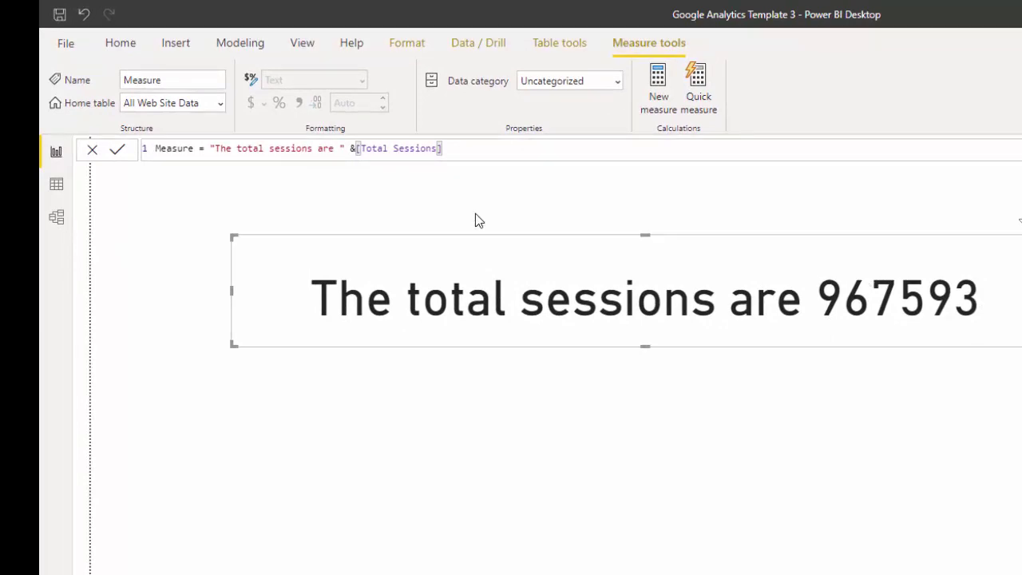
Step: Wrap [Total Sessions] in FORMAT(...,"#,0") and append &"." to the formula
click(356, 148)
text(Form)
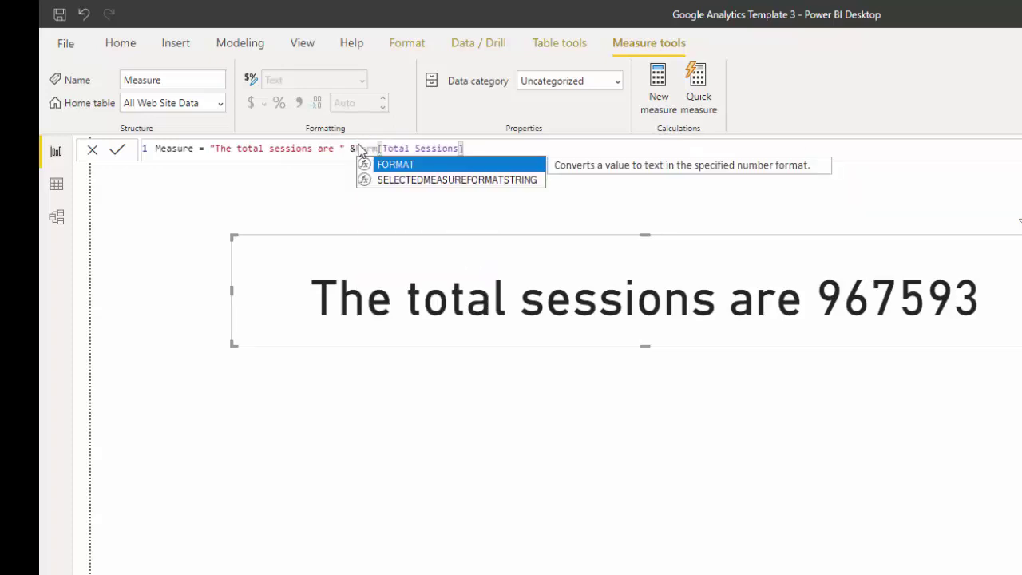
click(399, 165)
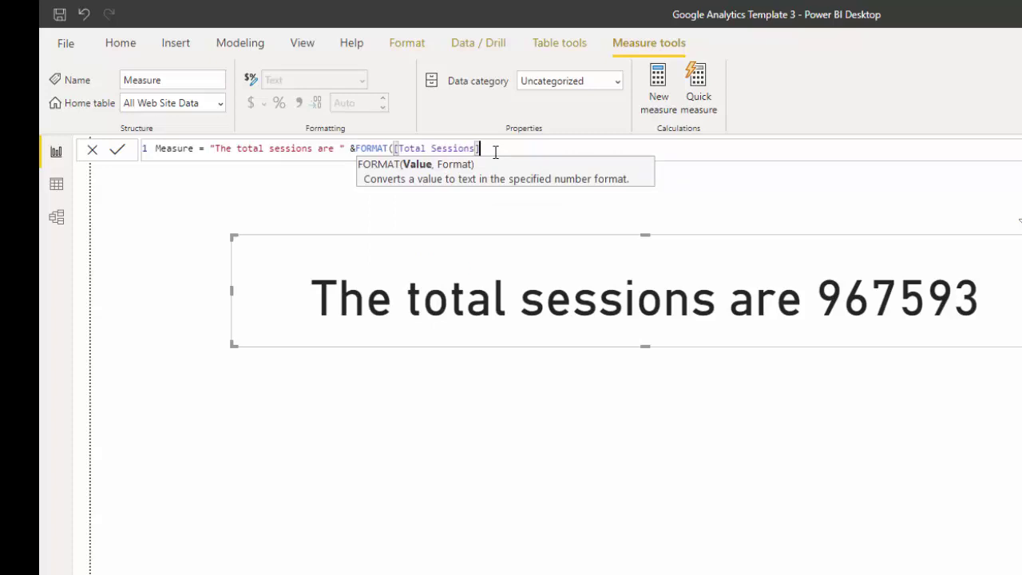
text(,)
text(#,0")
text())
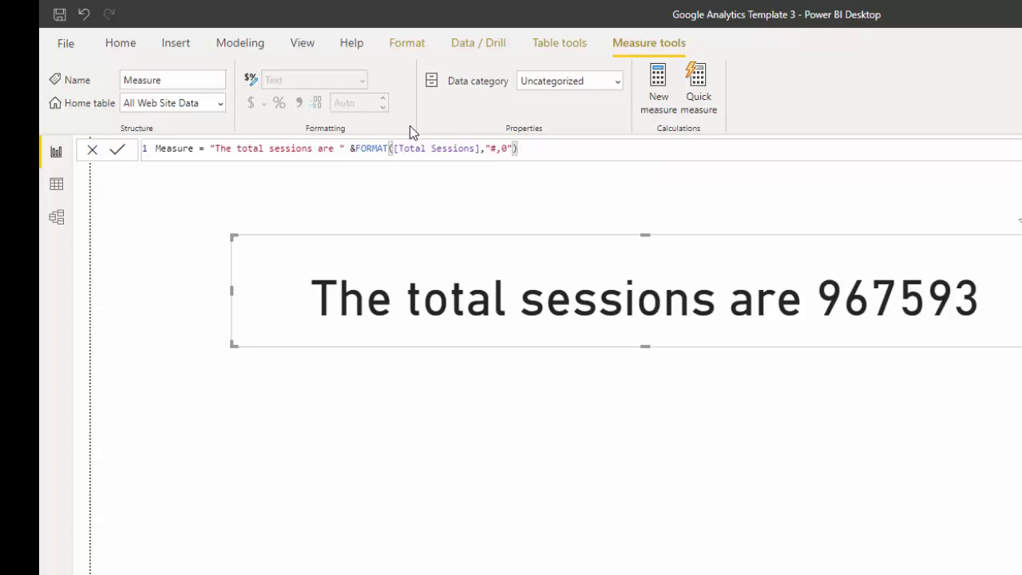
click(117, 149)
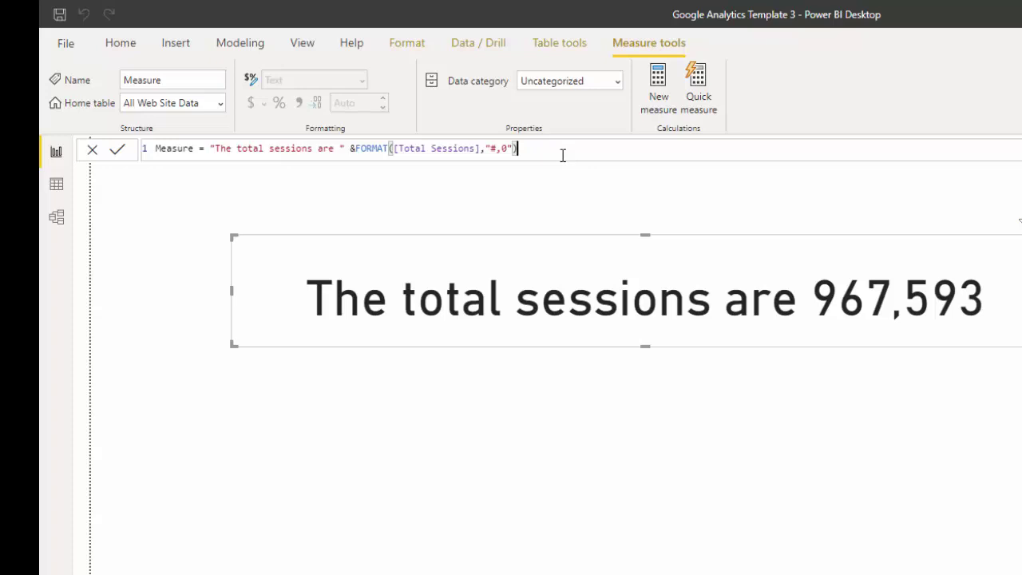
text(&".")
Step: Commit the period-ending formula and add a Calendar Date slicer at the top right
click(116, 150)
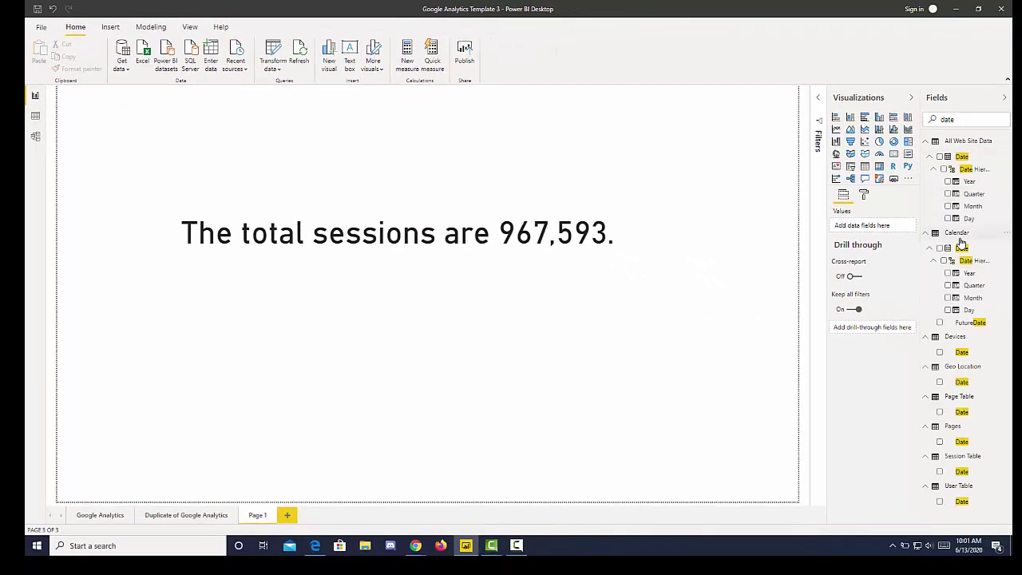
drag(962, 248, 862, 211)
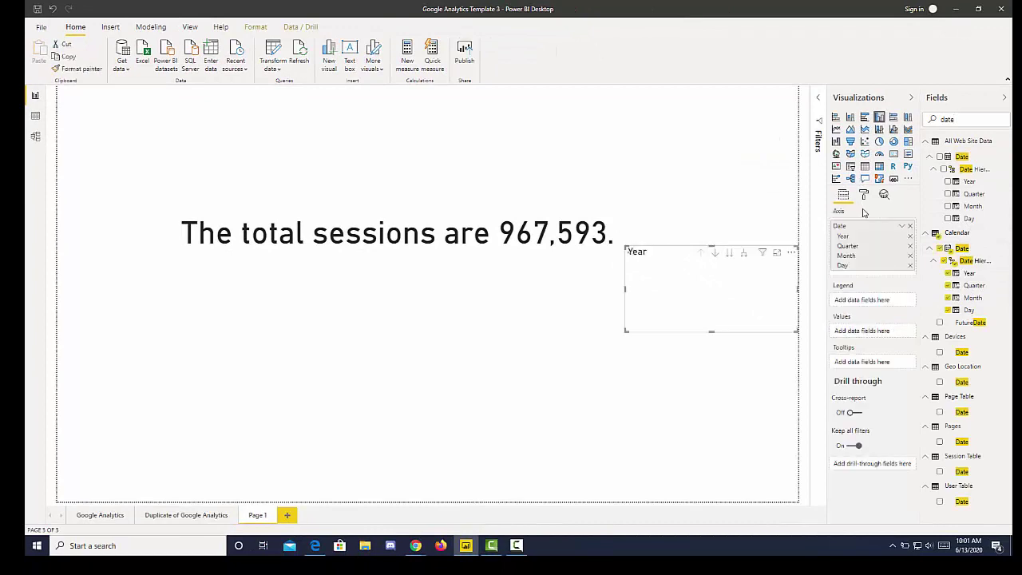
click(850, 166)
drag(764, 292, 762, 130)
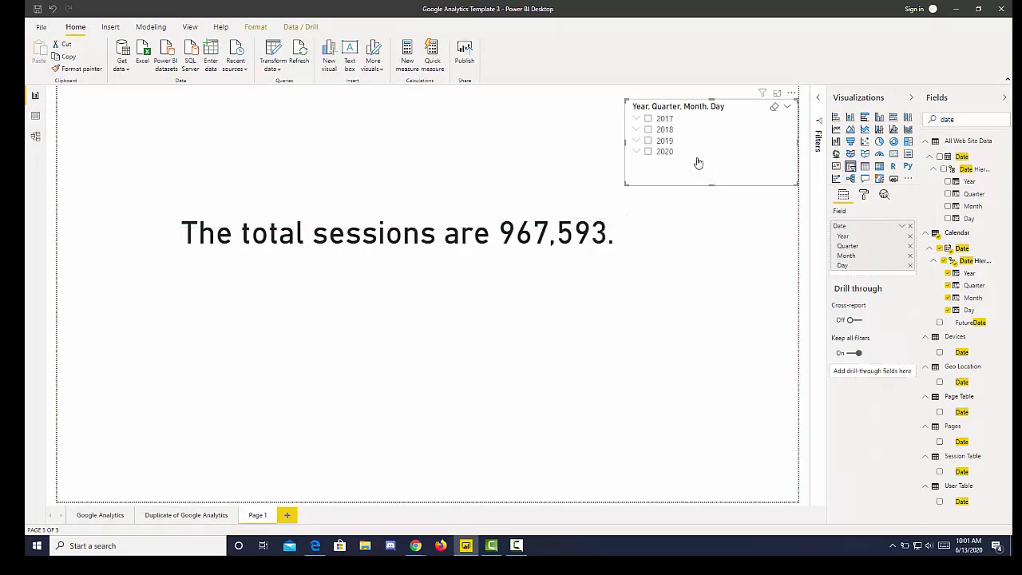
Step: Compare years in the slicer, settle on 2018 (135,766 sessions), and move the card left
click(655, 133)
click(648, 140)
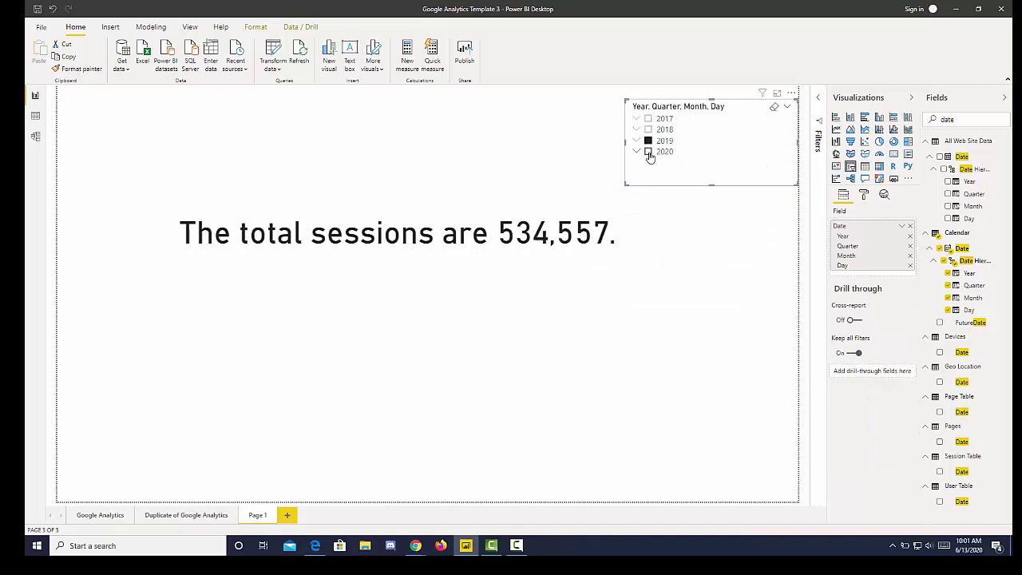
click(648, 151)
click(648, 141)
click(647, 130)
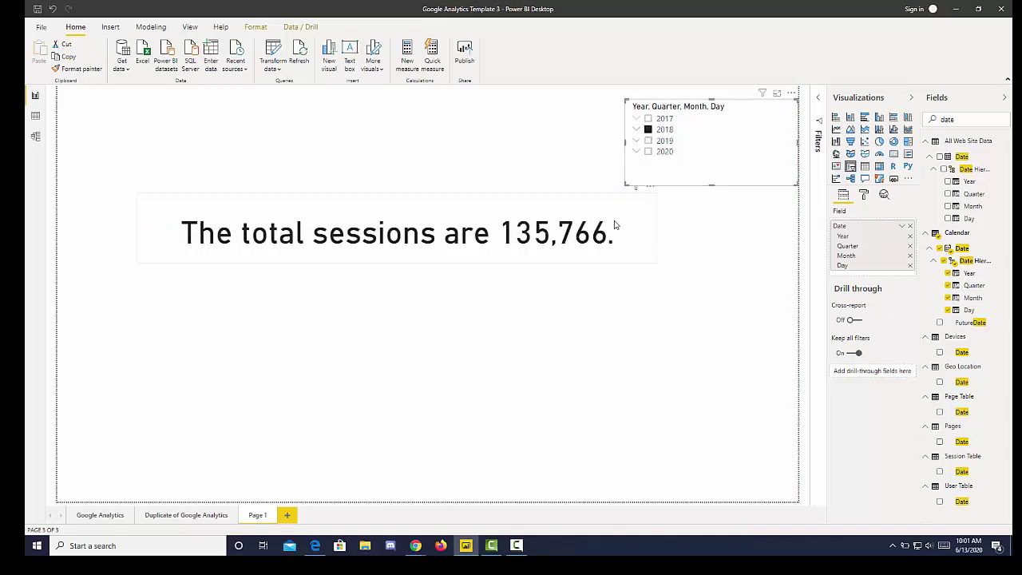
click(482, 213)
drag(482, 213, 421, 208)
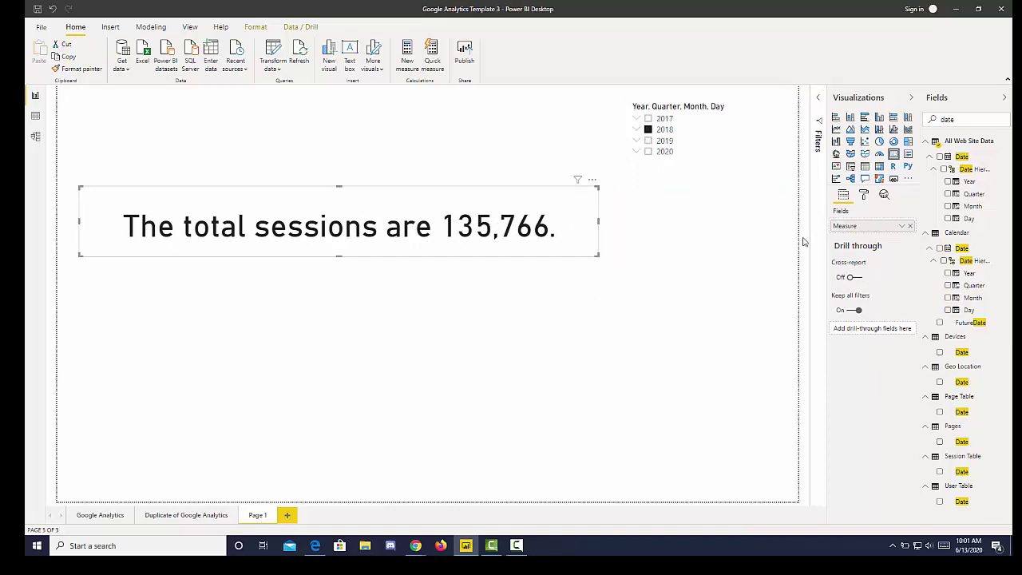
Step: Append the text ". The exit rate of the website is " to the Measure formula
double_click(940, 119)
text(mea)
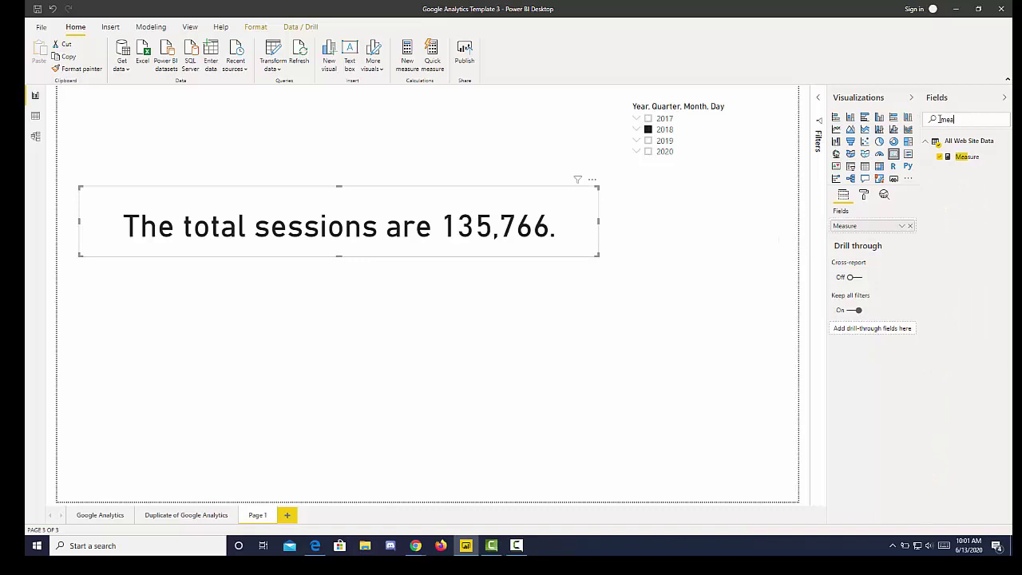
click(957, 156)
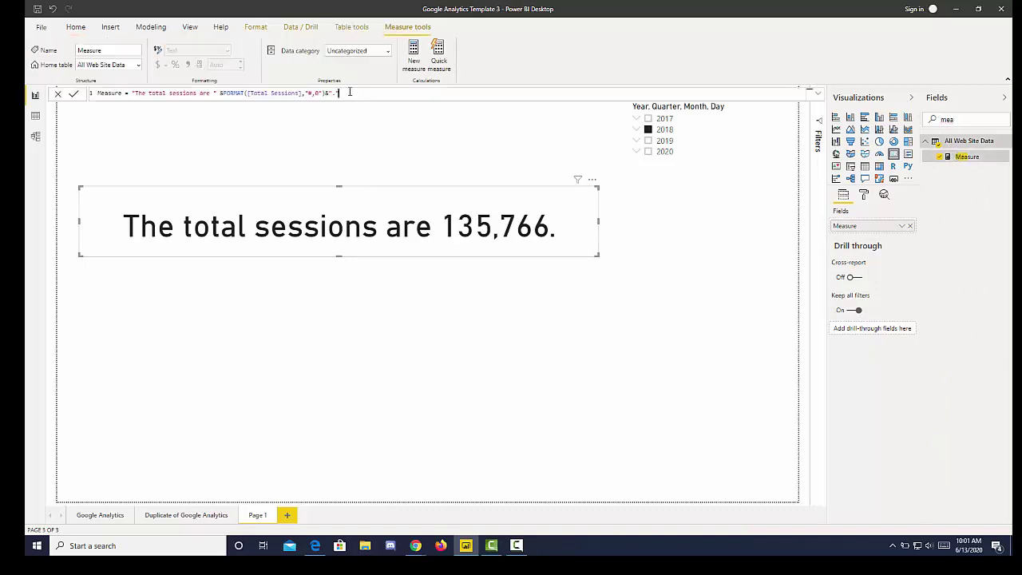
text(The exit rate of the website is)
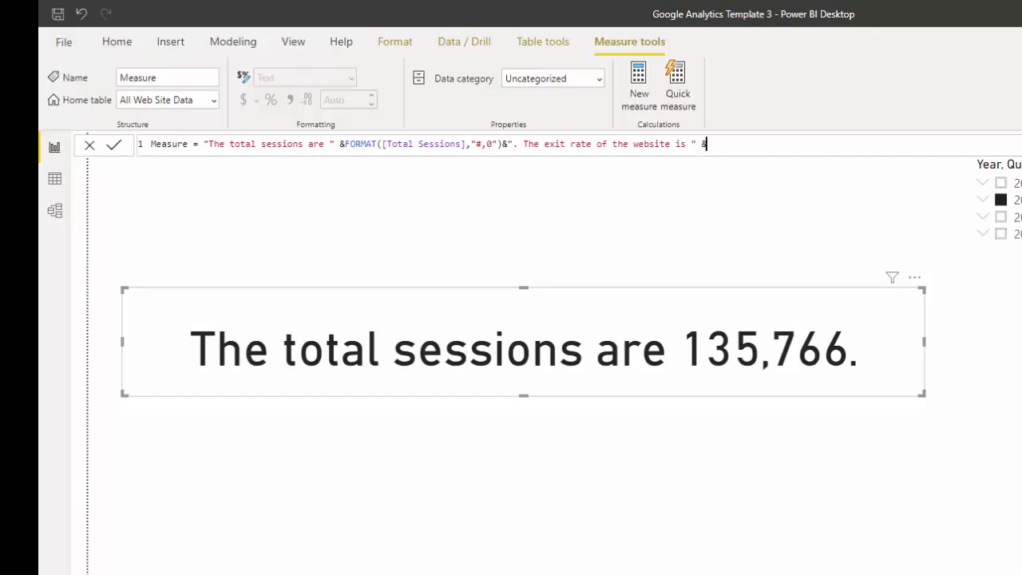
key(Return)
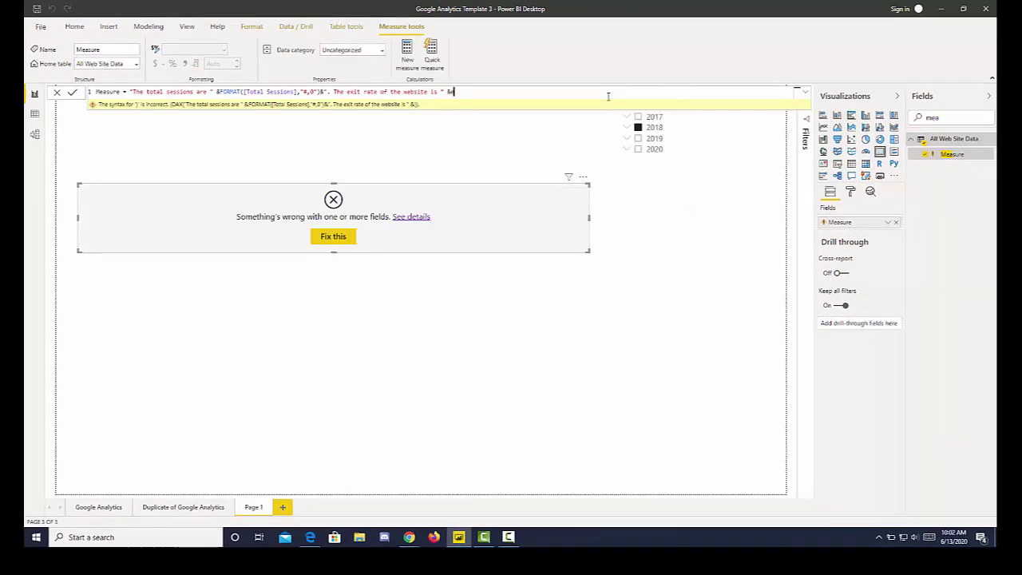
Step: Add the Exit Percentage measure to the sentence and enlarge the card to fit
text(ex)
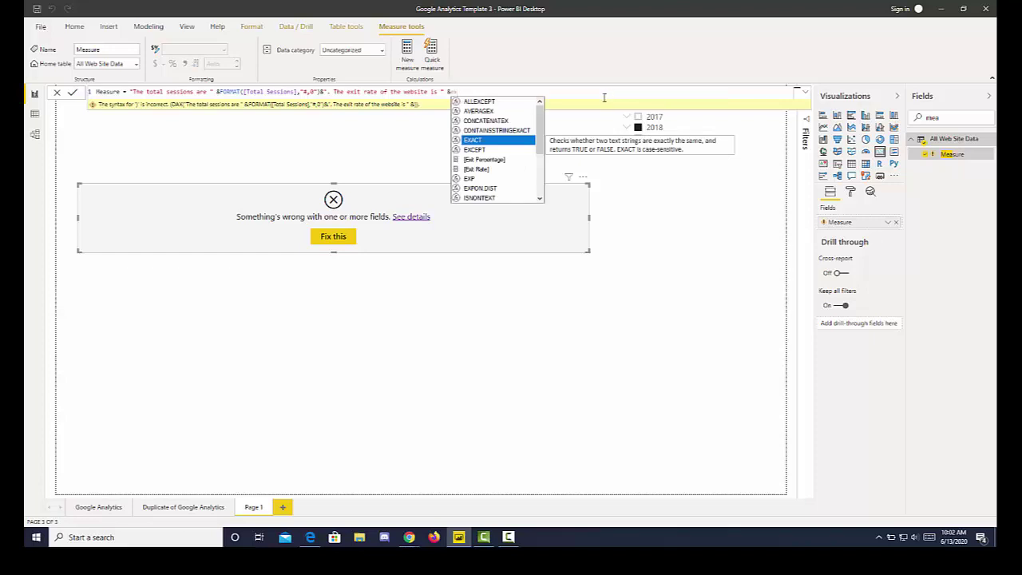
click(503, 161)
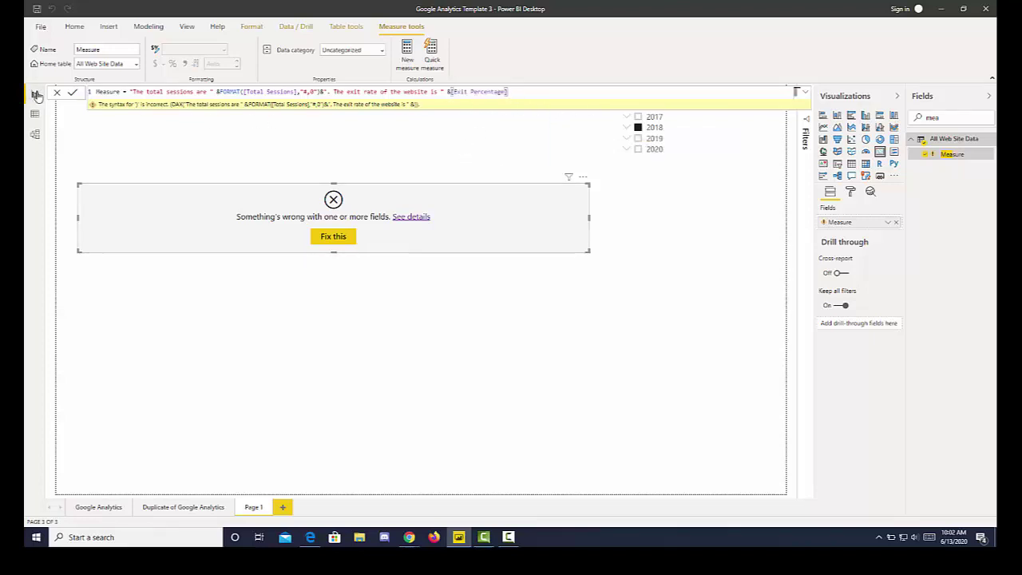
click(71, 93)
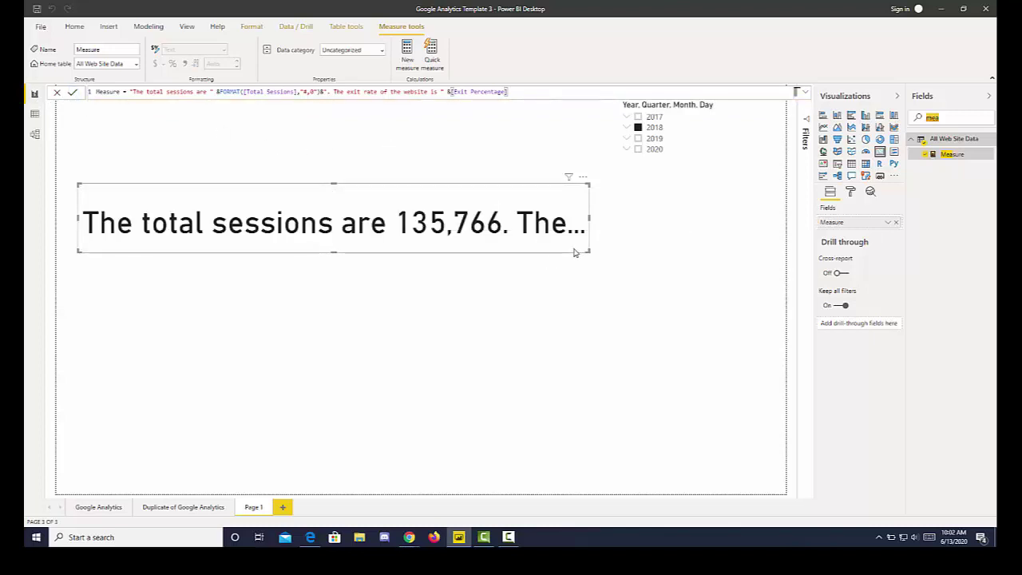
drag(587, 254, 669, 416)
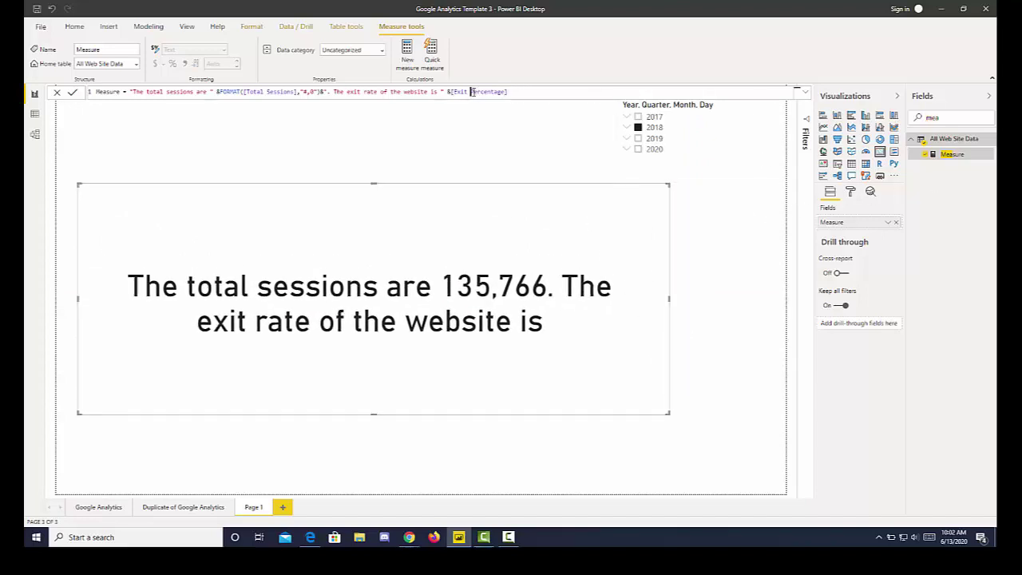
Step: Replace the Exit Percentage reference with [Exit Rate] and apply the formula
drag(471, 92, 501, 94)
key(BackSpace)
text(Rat)
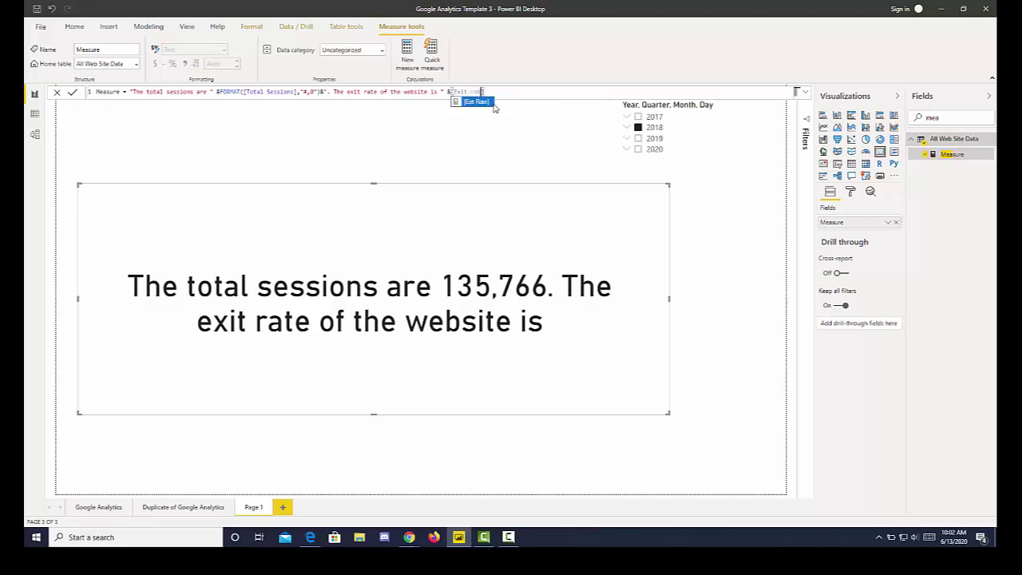
click(488, 102)
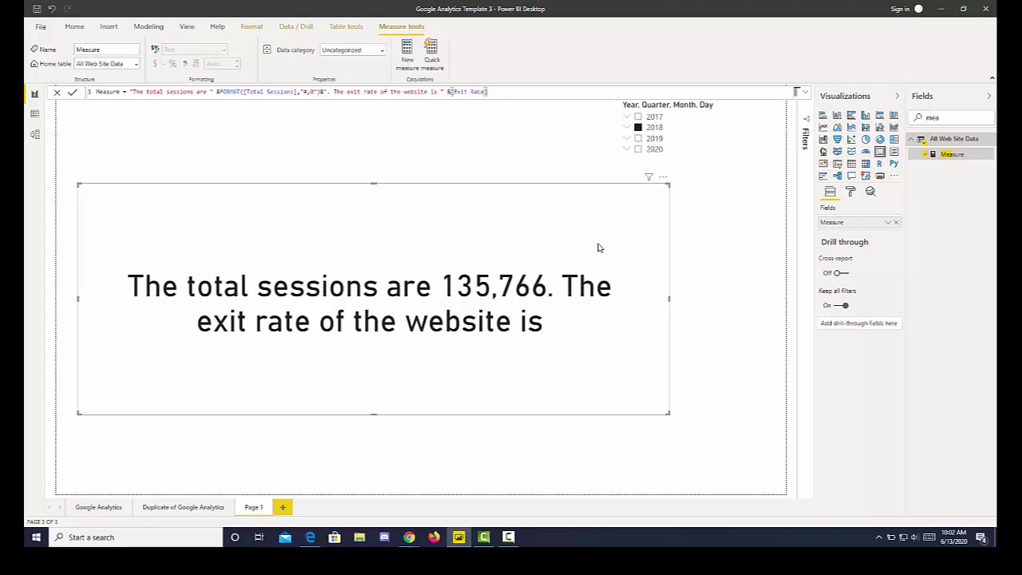
click(72, 92)
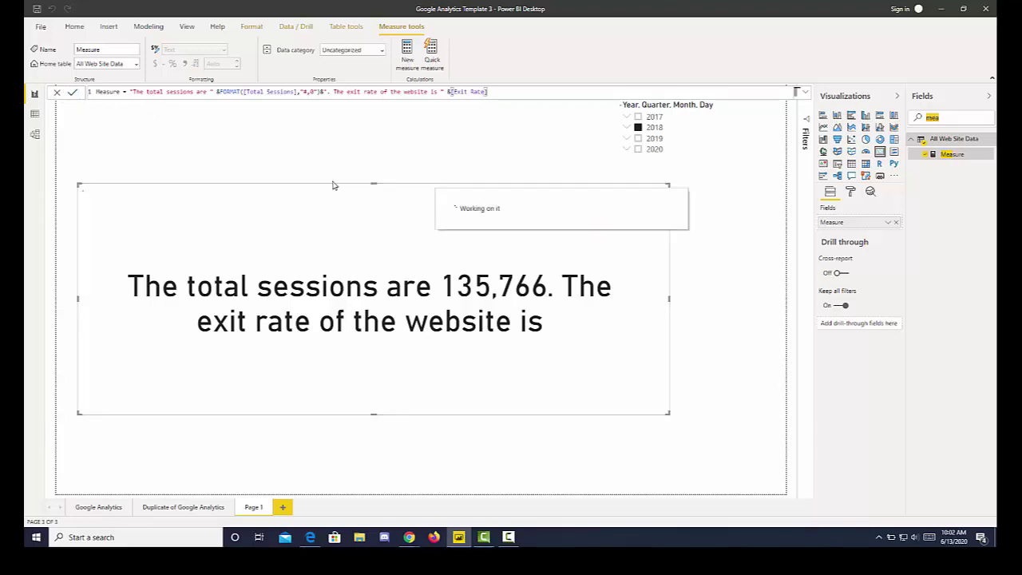
Step: Wrap [Exit Rate] in FORMAT([Exit Rate],"Percent") to show 85.85%, and reposition the card
drag(421, 360, 418, 347)
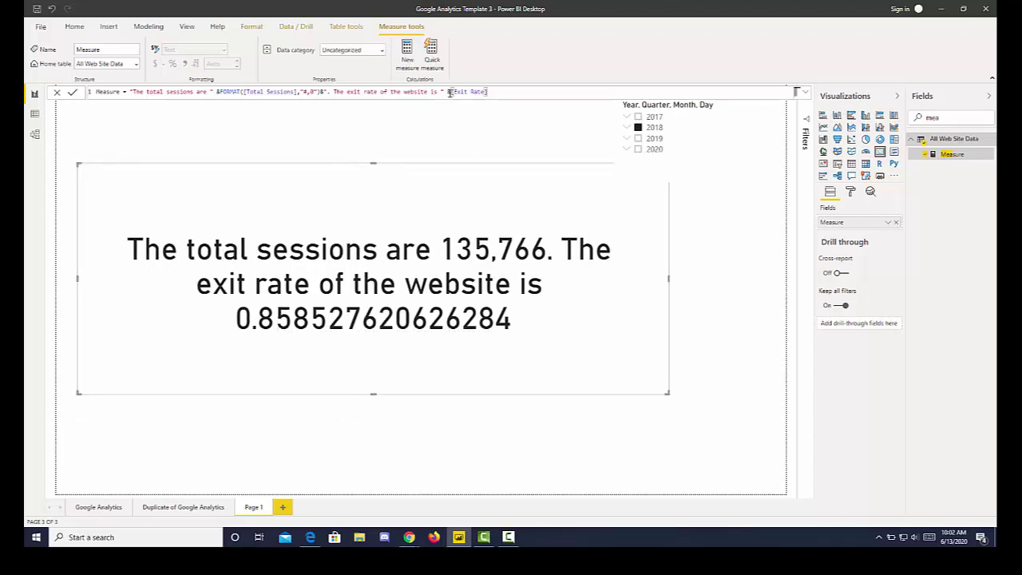
text(ROUND()
text(()
drag(453, 95, 466, 95)
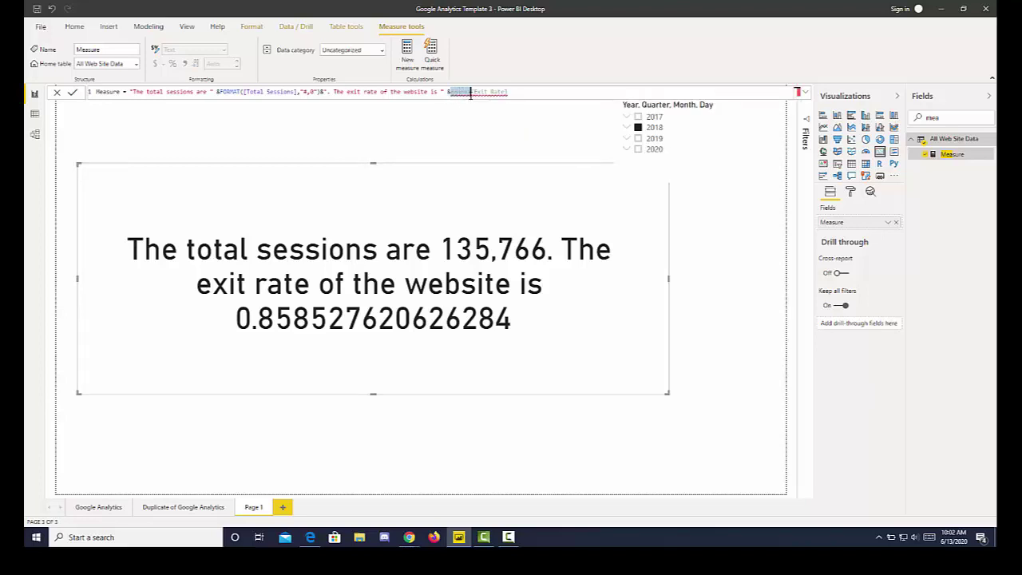
text(Form)
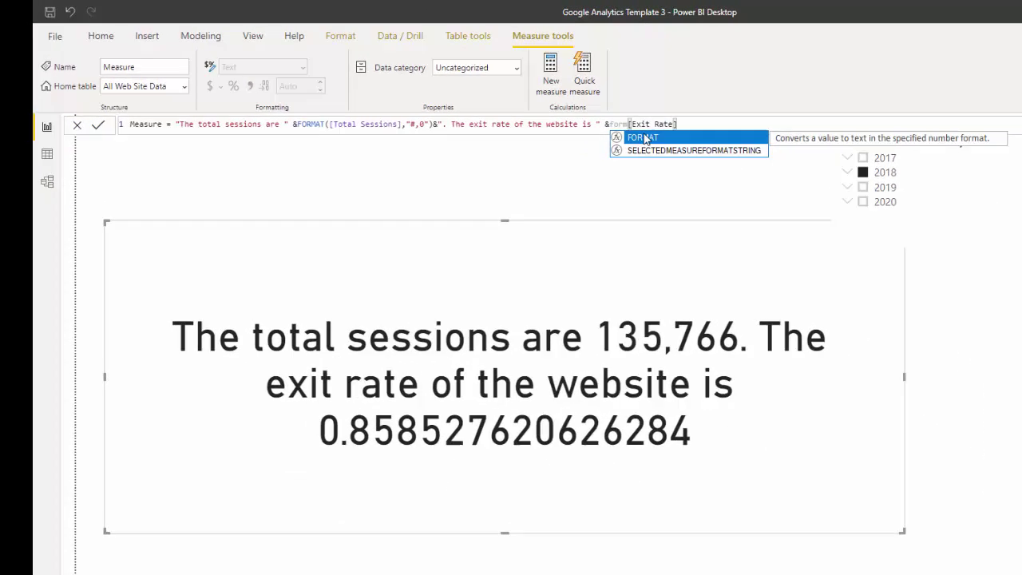
key(Tab)
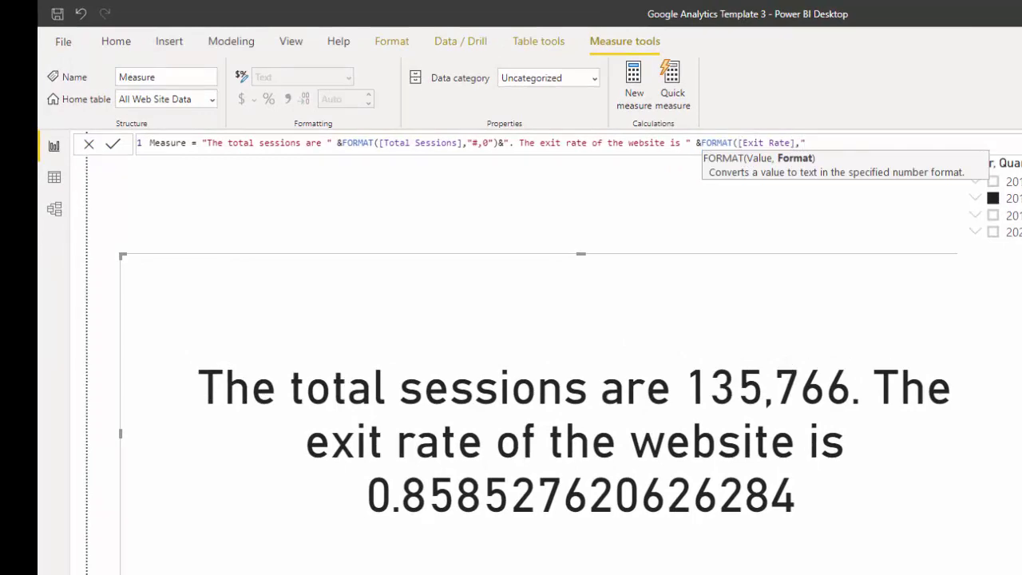
text(ent")
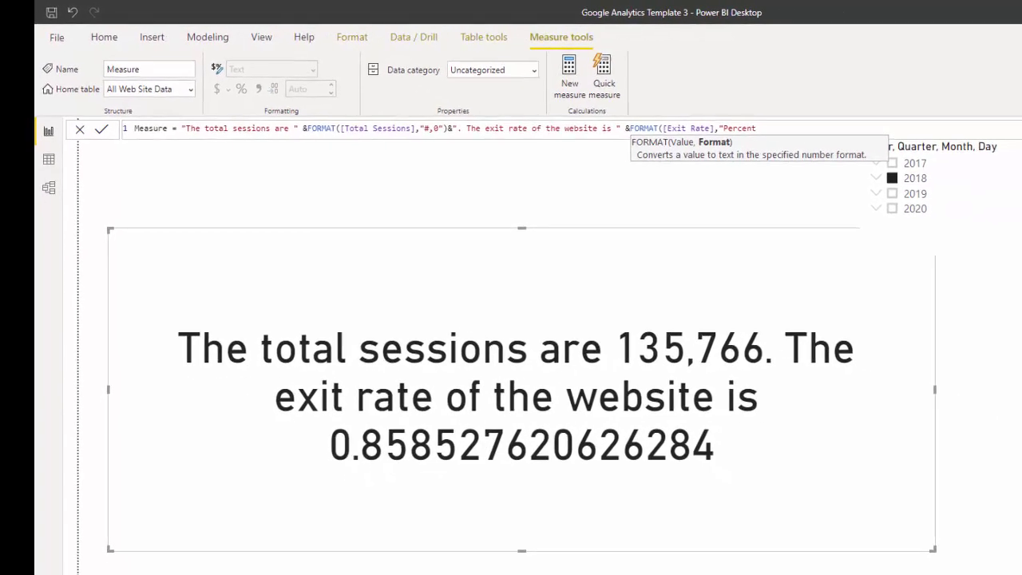
text())
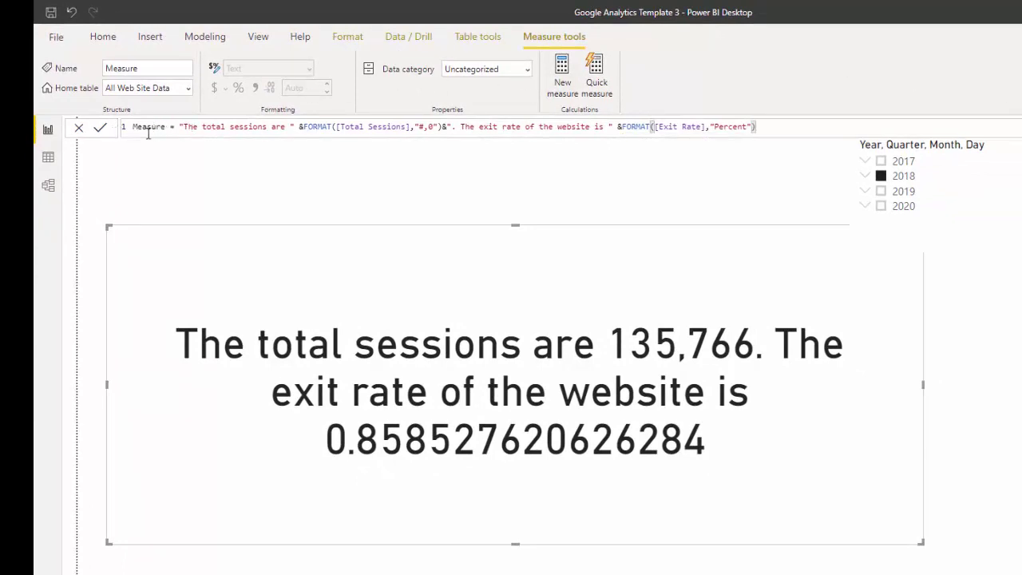
click(99, 130)
drag(701, 395, 692, 423)
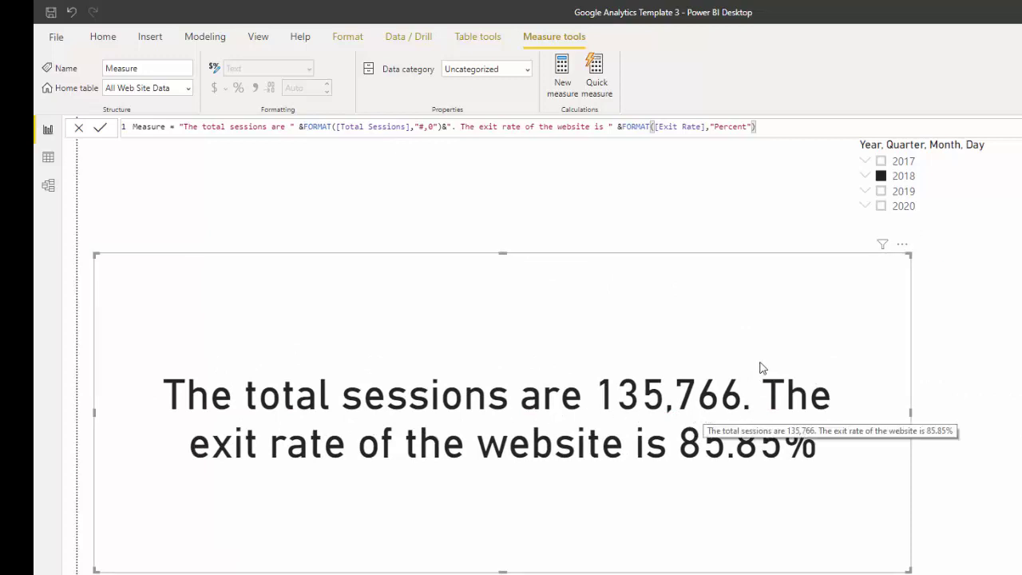
Step: Check the card for 2020 and 2019, return the slicer to 2018, and nudge the card up-left
click(883, 206)
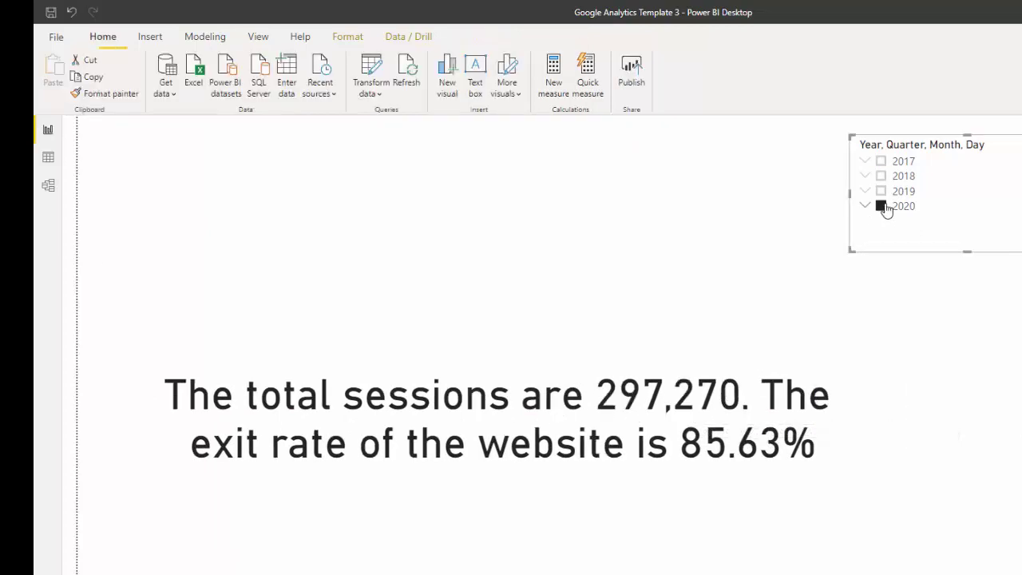
click(882, 191)
click(883, 176)
click(882, 206)
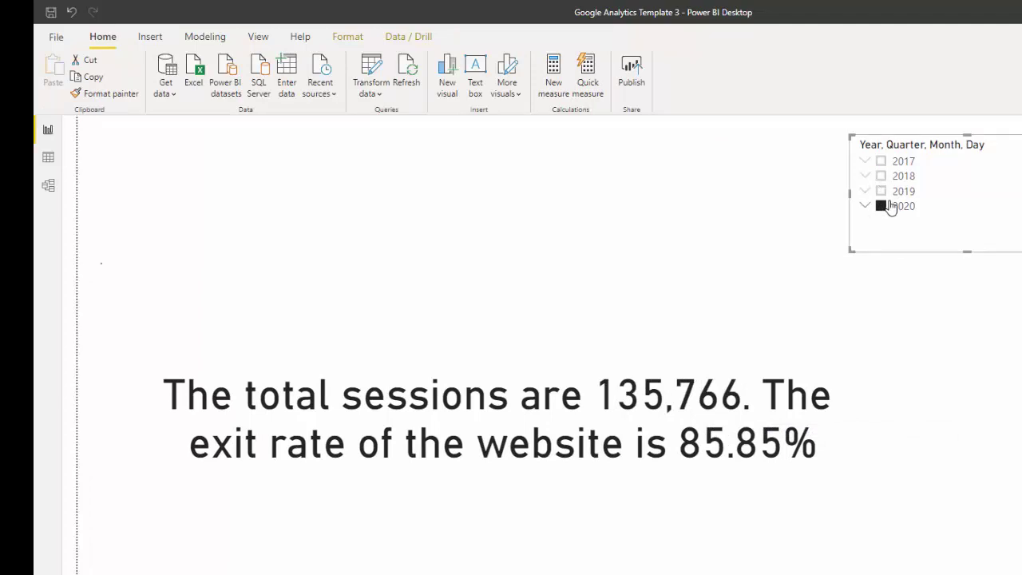
click(883, 191)
click(882, 175)
drag(623, 346, 655, 324)
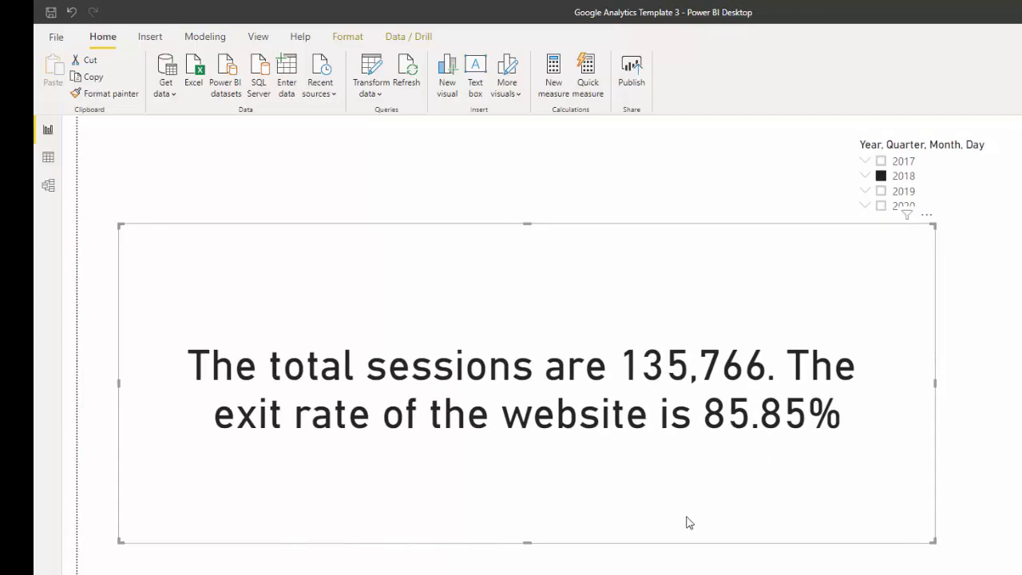